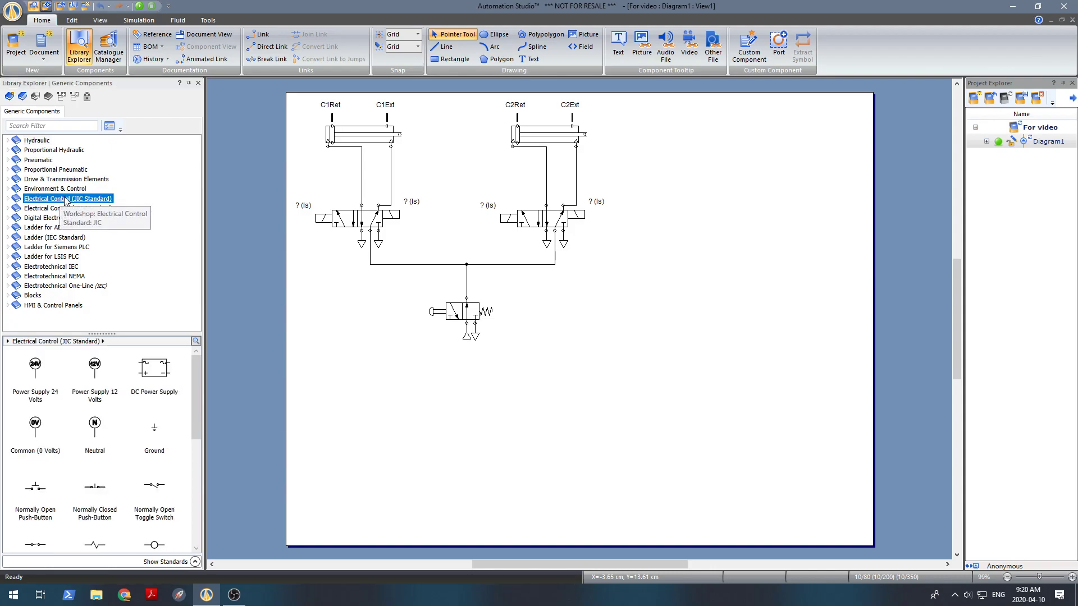
# Place a JIC-standard PLC input card and a PLC output card side by side below the pneumatic circuit
pyautogui.click(8, 200)
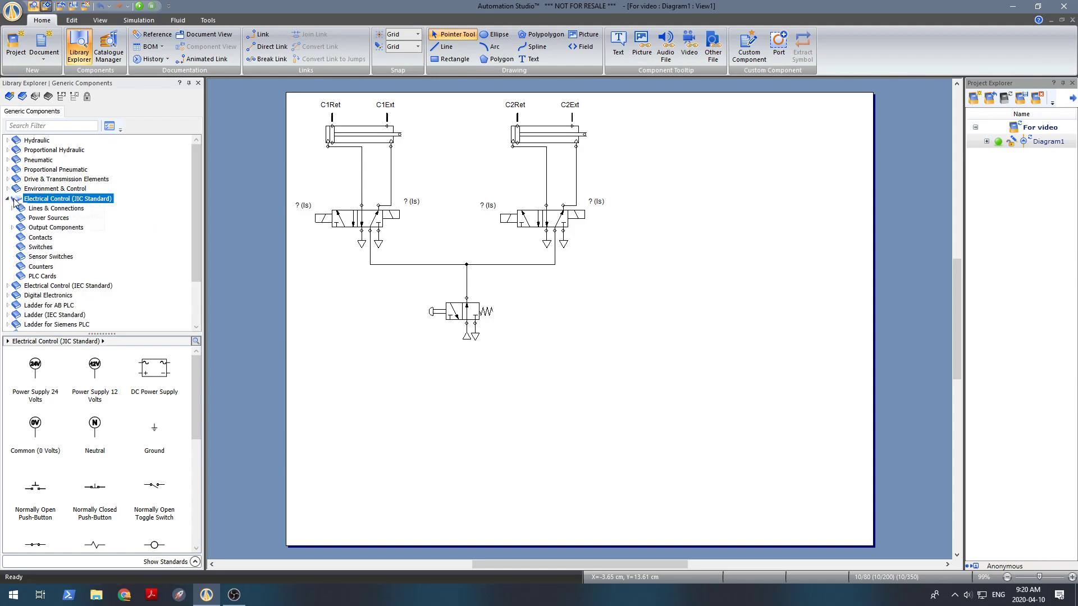
pyautogui.click(48, 277)
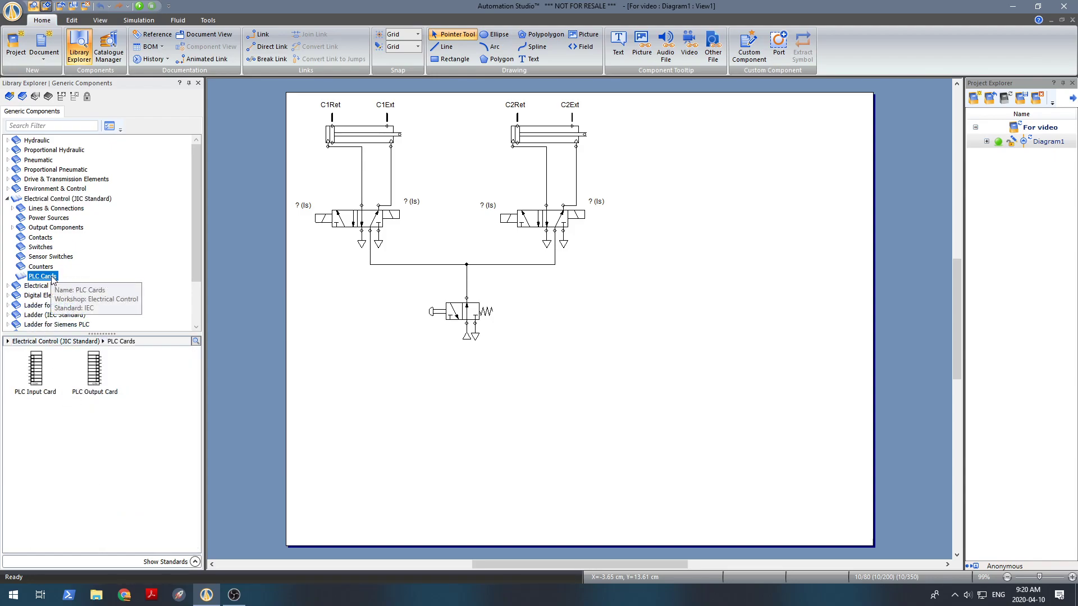
pyautogui.click(39, 382)
pyautogui.moveTo(40, 382); pyautogui.dragTo(441, 387)
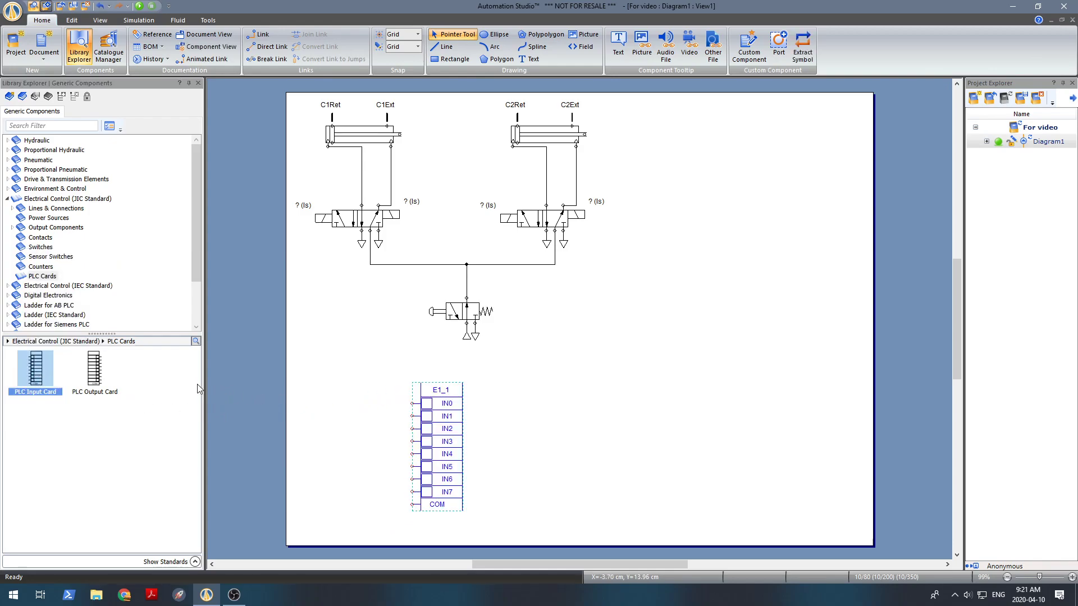
pyautogui.click(98, 370)
pyautogui.moveTo(99, 369); pyautogui.dragTo(499, 387)
pyautogui.click(580, 405)
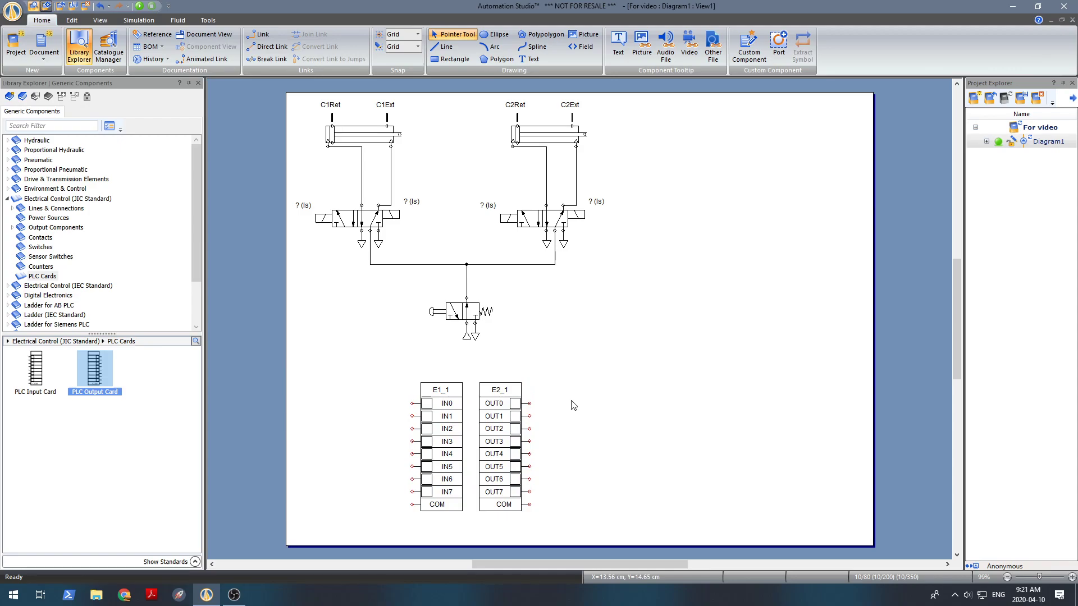
# Attach a ground symbol to the COM terminal of both the PLC input card and the PLC output card
pyautogui.click(62, 199)
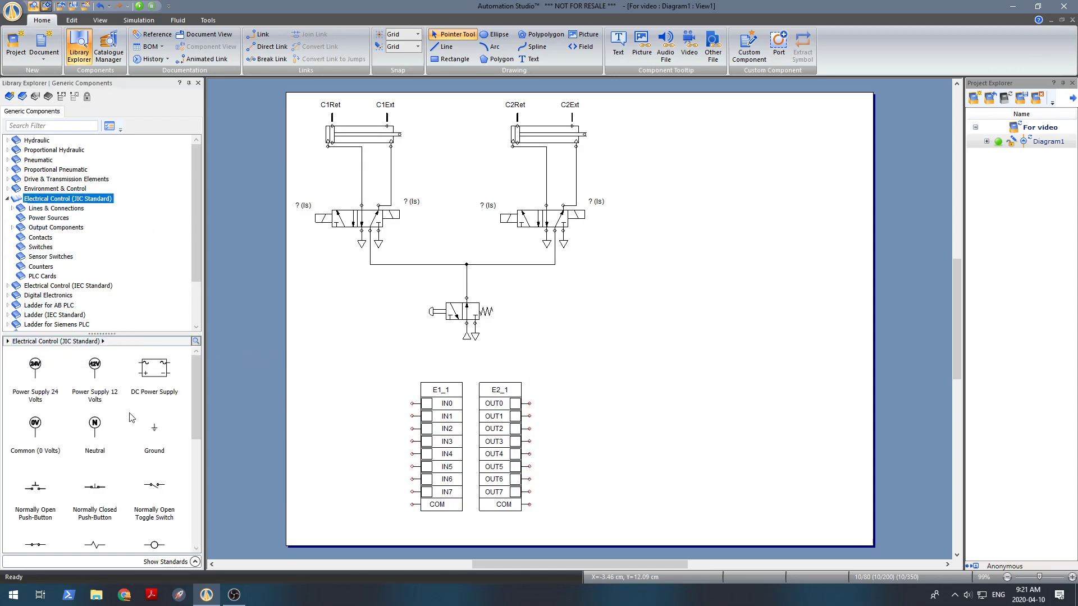
pyautogui.click(152, 428)
pyautogui.moveTo(152, 430); pyautogui.dragTo(413, 510)
pyautogui.moveTo(153, 429); pyautogui.dragTo(532, 509)
# Place a 24 V power supply beside the input card and another beside the output card
pyautogui.click(35, 379)
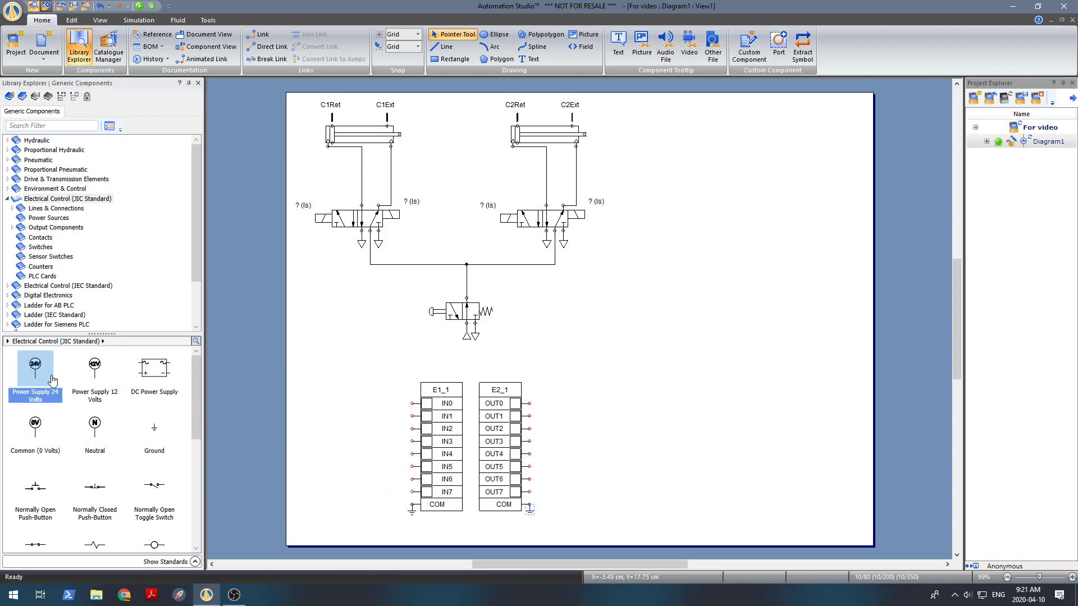
pyautogui.moveTo(34, 368); pyautogui.dragTo(362, 380)
pyautogui.moveTo(42, 370); pyautogui.dragTo(584, 388)
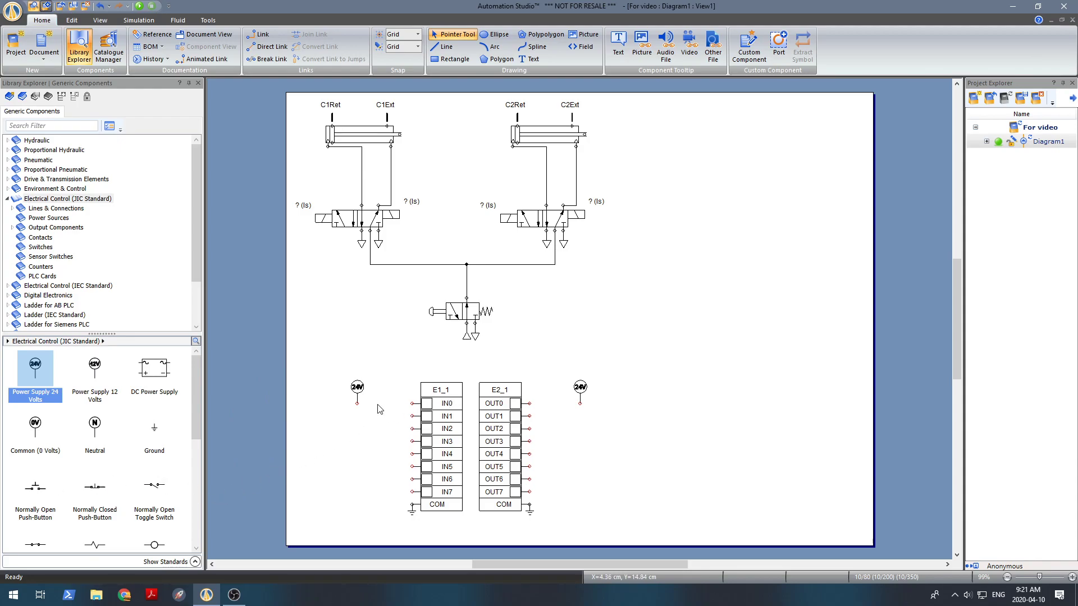
# Attach normally open push-buttons to IN0, IN1 and IN2 of the input card with the aliases 1, 2 and 3
pyautogui.click(35, 495)
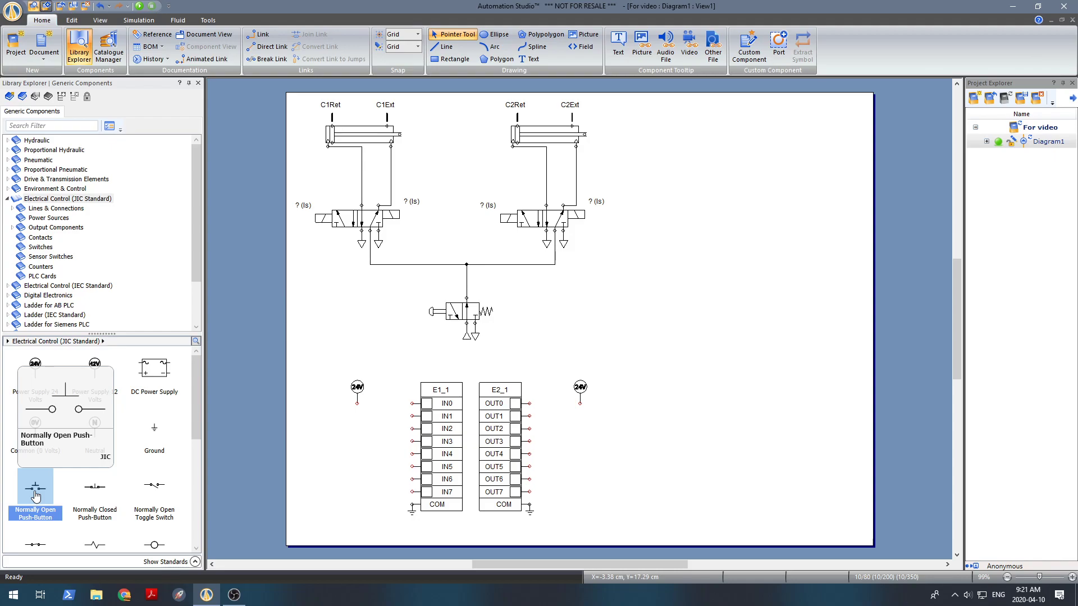
pyautogui.moveTo(36, 496); pyautogui.dragTo(400, 402)
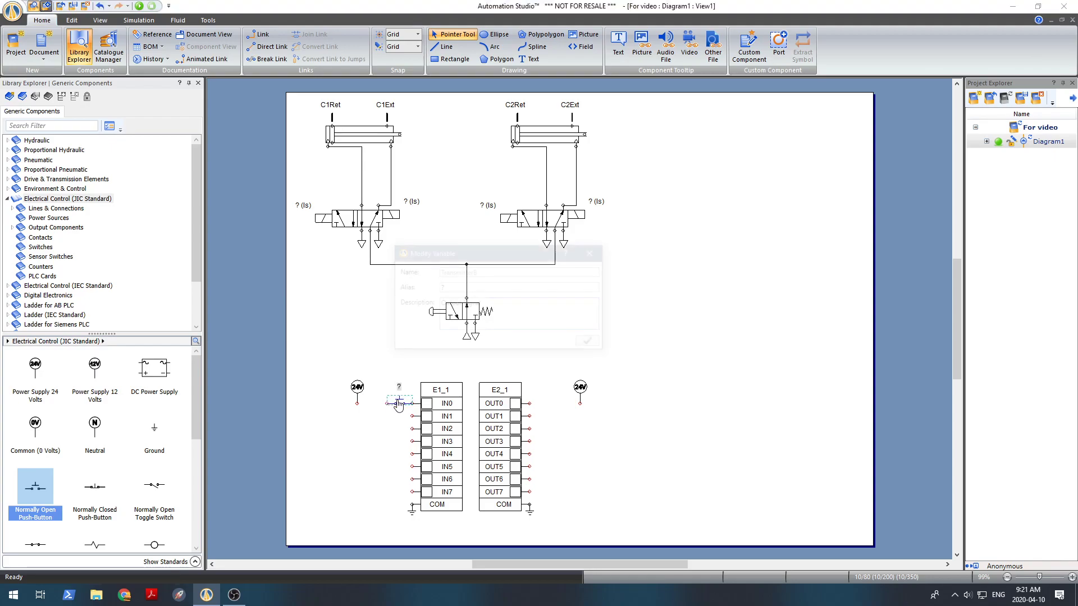
pyautogui.write('1')
pyautogui.press('Return')
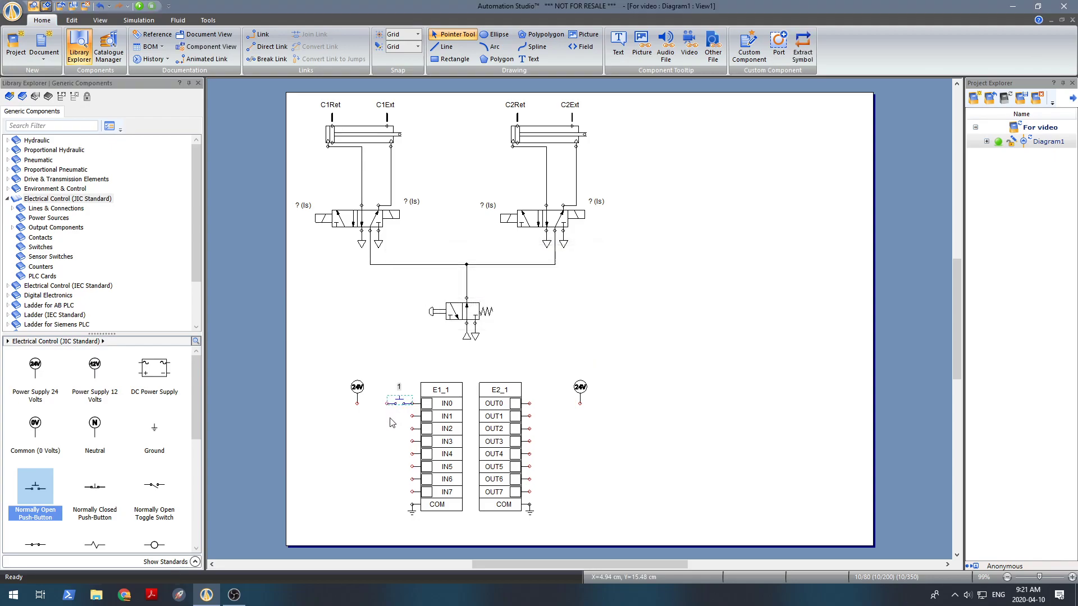
pyautogui.moveTo(35, 486); pyautogui.dragTo(402, 415)
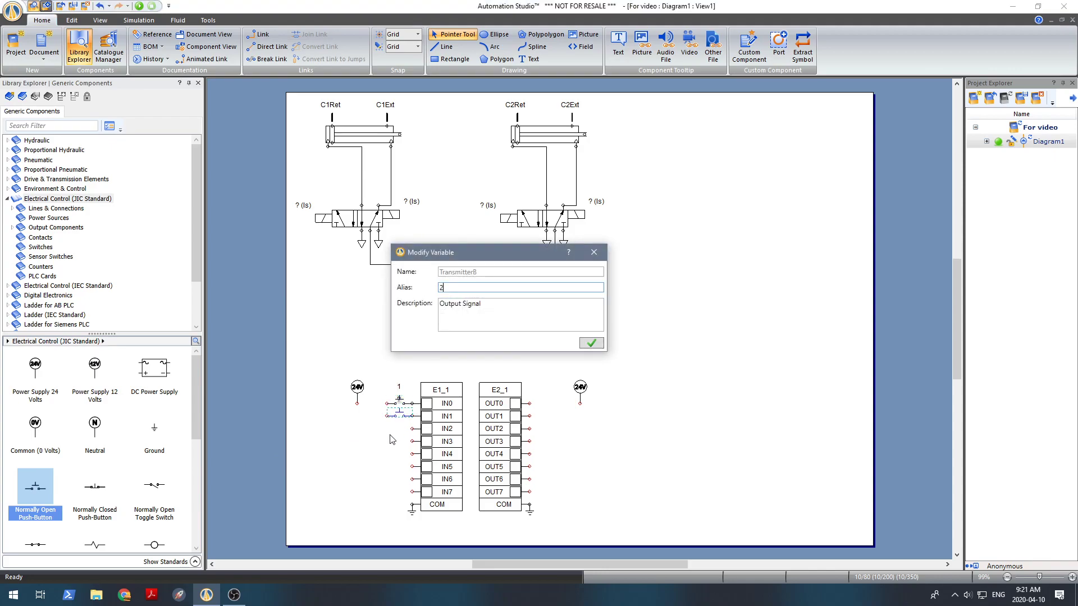
pyautogui.press('Return')
pyautogui.moveTo(36, 486); pyautogui.dragTo(402, 427)
pyautogui.write('3')
pyautogui.press('Return')
# Move the input-side 24 V supply so that it connects to the free ends of the three push-buttons
pyautogui.click(371, 438)
pyautogui.moveTo(358, 391)
pyautogui.mouseDown()
pyautogui.moveTo(388, 392)
pyautogui.moveTo(386, 428)
pyautogui.mouseUp()
pyautogui.click(369, 424)
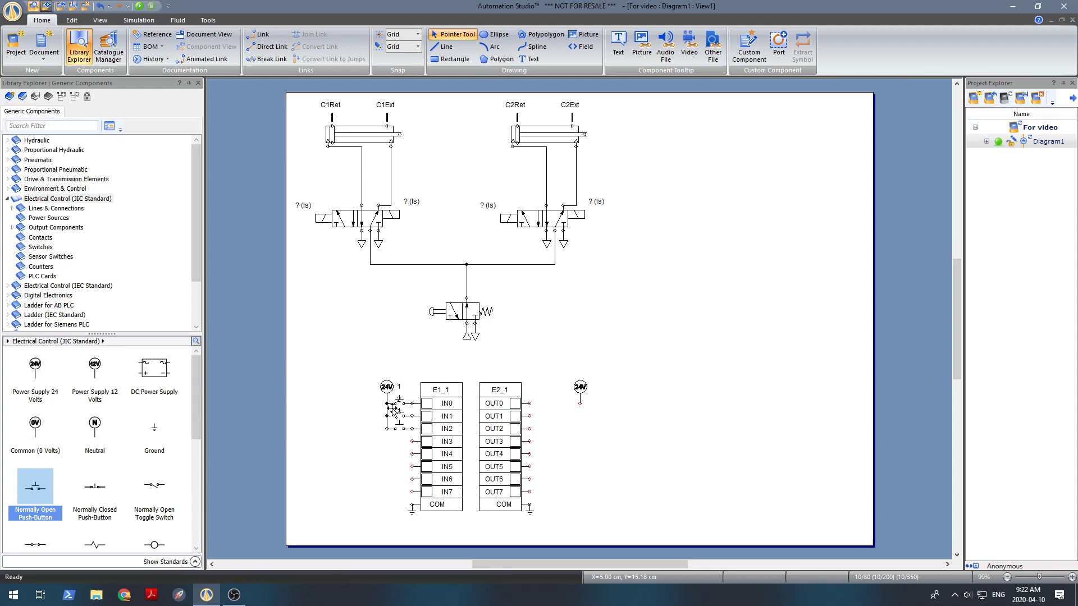
# Move the alias labels 1, 2 and 3 to the left of their push-buttons
pyautogui.click(399, 387)
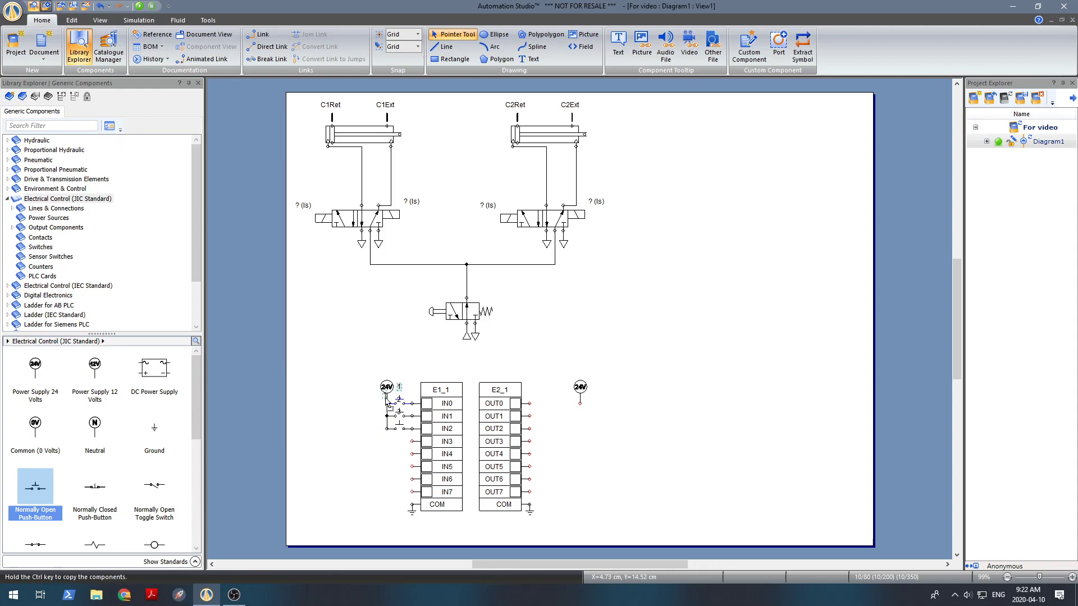
pyautogui.moveTo(399, 387); pyautogui.dragTo(380, 420)
pyautogui.click(392, 448)
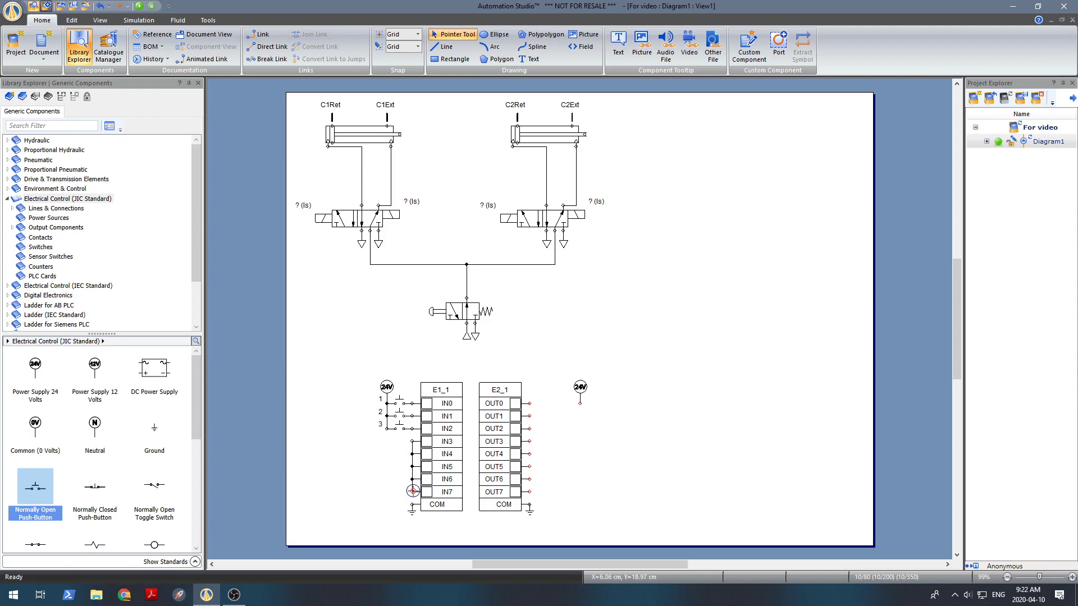
# Wire the unused inputs IN3 to IN7 together down to the grounded COM terminal of the input card
pyautogui.click(412, 504)
# Attach DC/AC solenoids to OUT0 and OUT1 of the output card with the aliases A and B
pyautogui.scroll(-1, 112, 456)
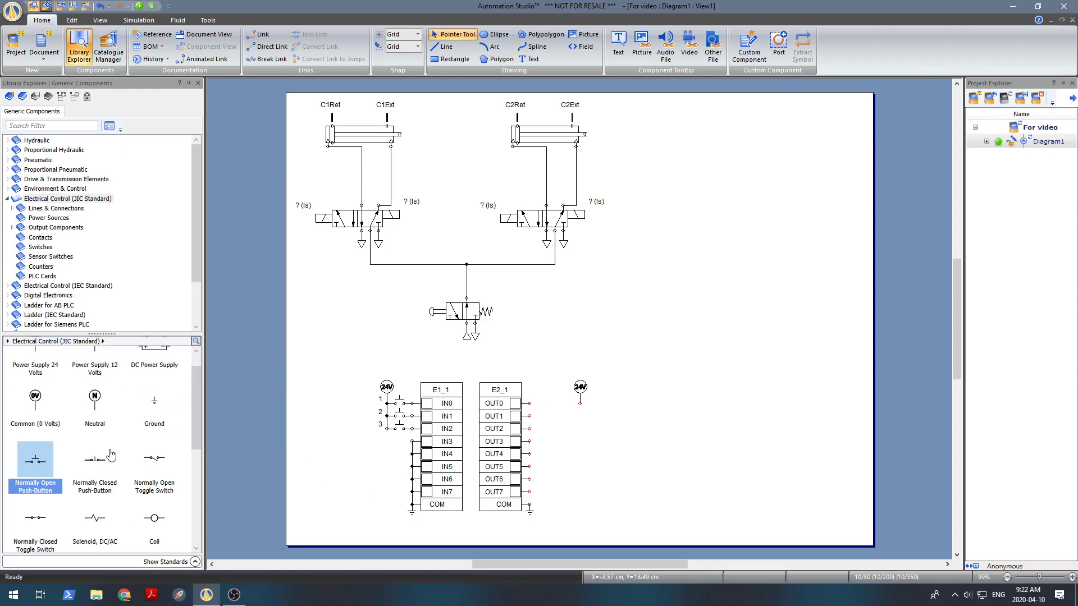
pyautogui.click(95, 518)
pyautogui.moveTo(218, 459); pyautogui.dragTo(545, 404)
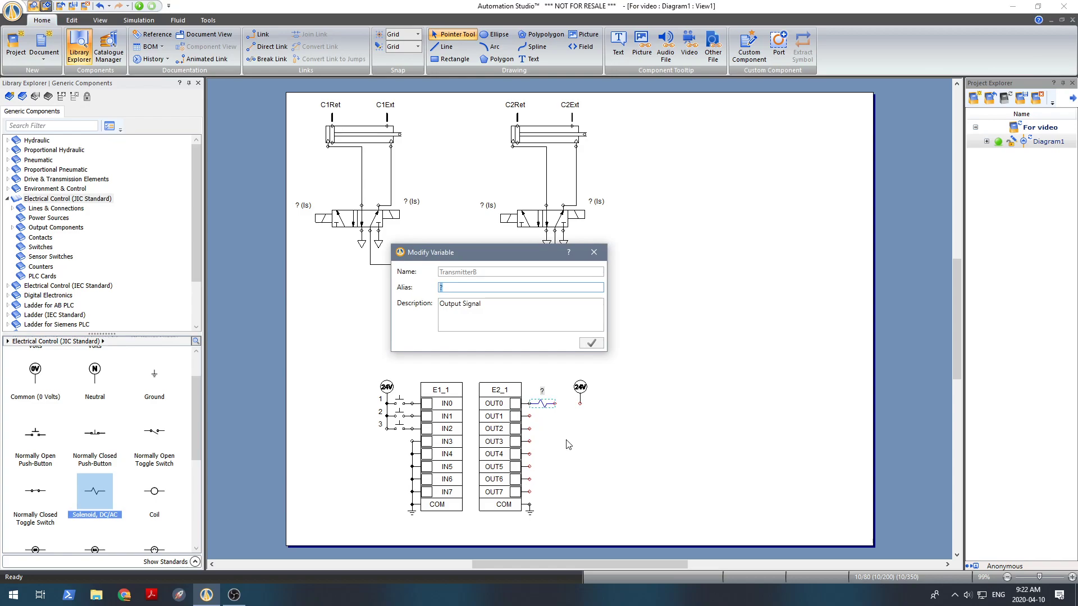
pyautogui.write('A')
pyautogui.press('Return')
pyautogui.moveTo(96, 493); pyautogui.dragTo(548, 418)
pyautogui.press('Return')
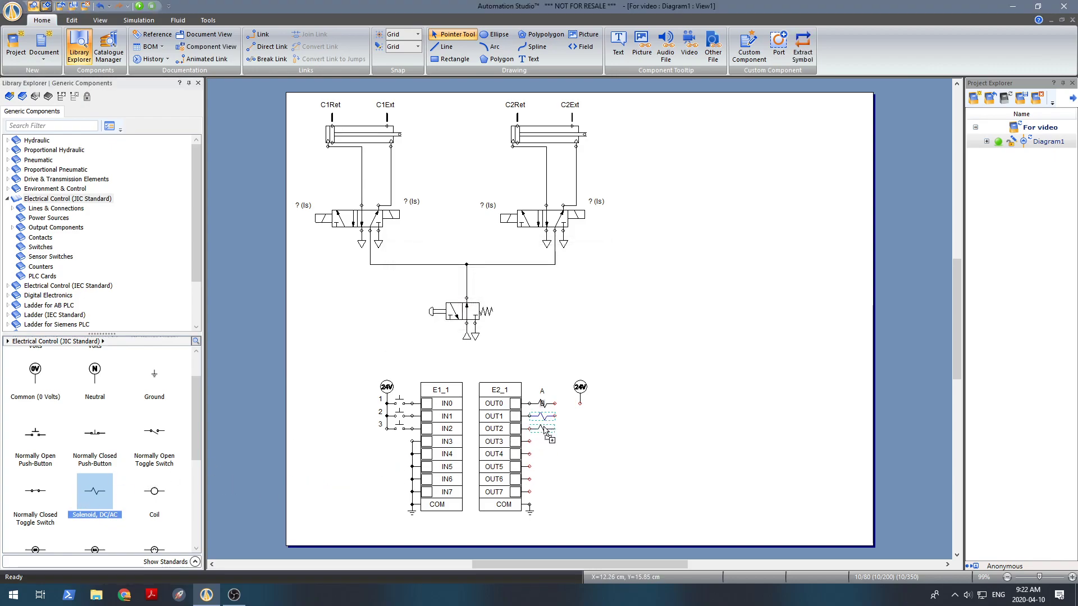
# Attach DC/AC solenoids to OUT2 and OUT3 of the output card with the aliases C and D
pyautogui.moveTo(544, 425); pyautogui.dragTo(544, 429)
pyautogui.write('C')
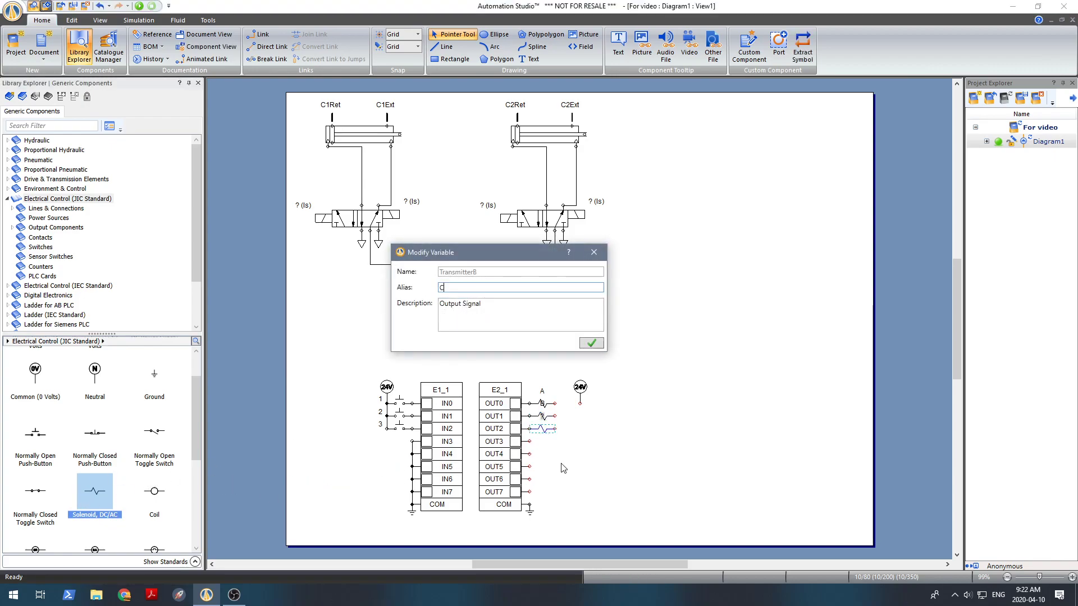
pyautogui.press('Return')
pyautogui.moveTo(87, 486); pyautogui.dragTo(552, 441)
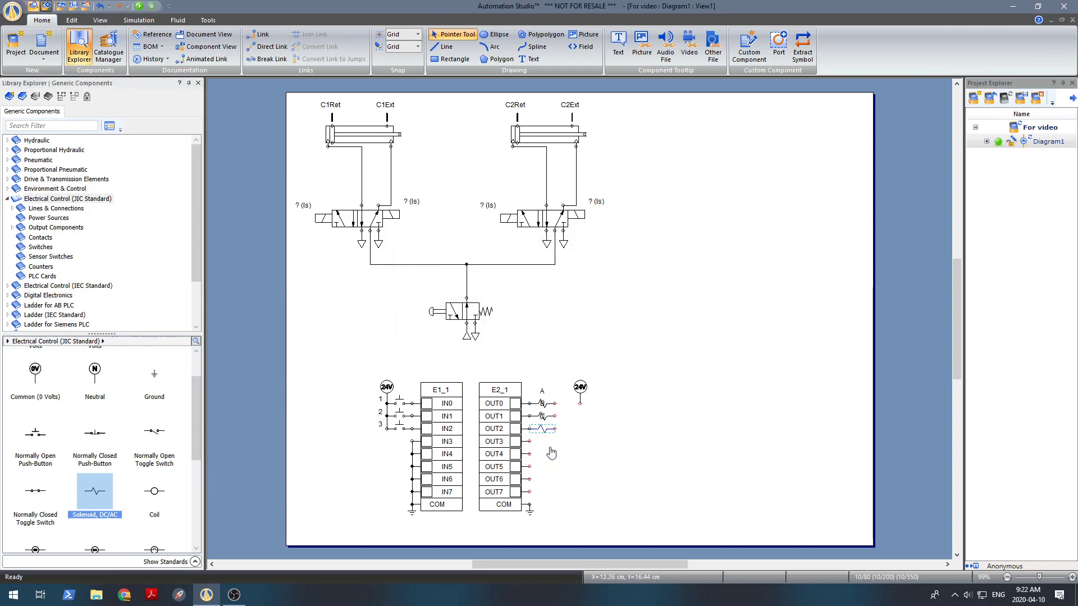
pyautogui.write('D')
pyautogui.press('Return')
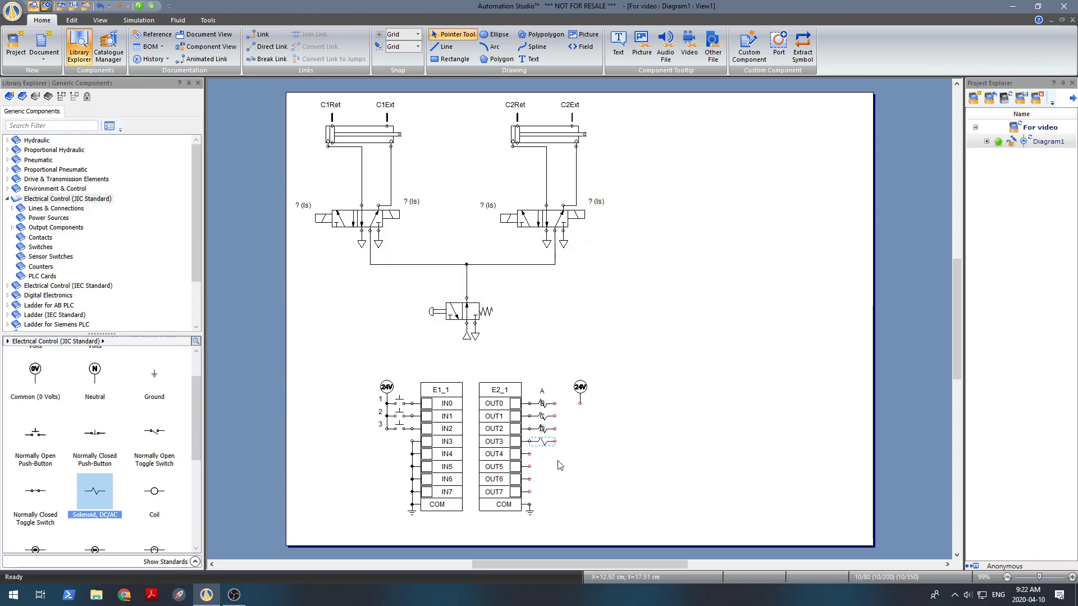
# Move the output-side 24 V supply so that it connects to the free ends of the four solenoids
pyautogui.moveTo(580, 387)
pyautogui.mouseDown()
pyautogui.moveTo(555, 393)
pyautogui.moveTo(556, 440)
pyautogui.mouseUp()
# Search the component library for "ind" and check the matching electrical and electrotechnical categories for an indicator component
pyautogui.scroll(-3, 112, 460)
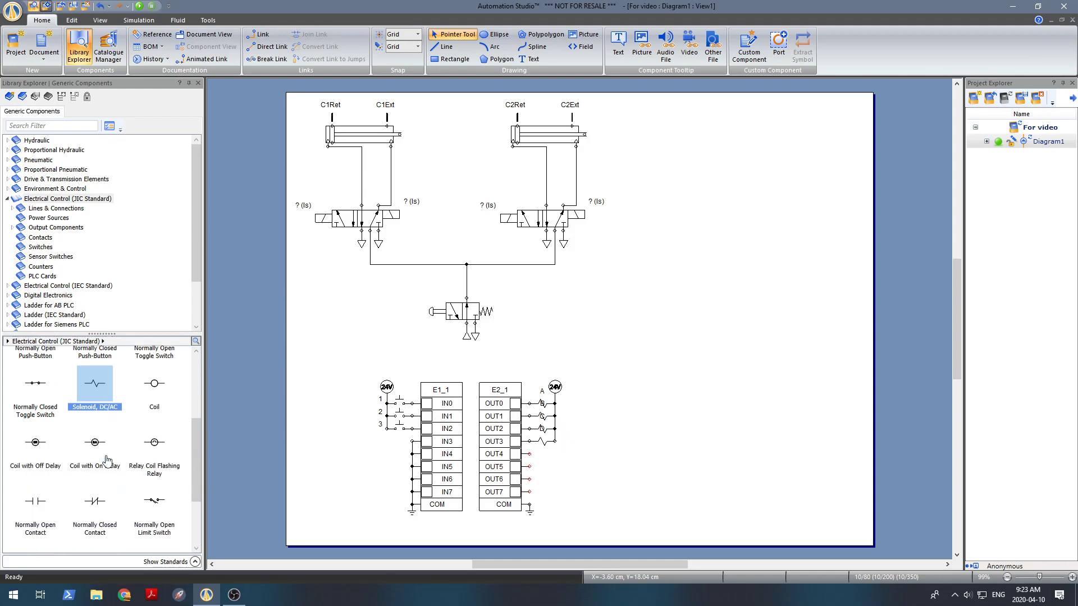
pyautogui.scroll(3, 117, 460)
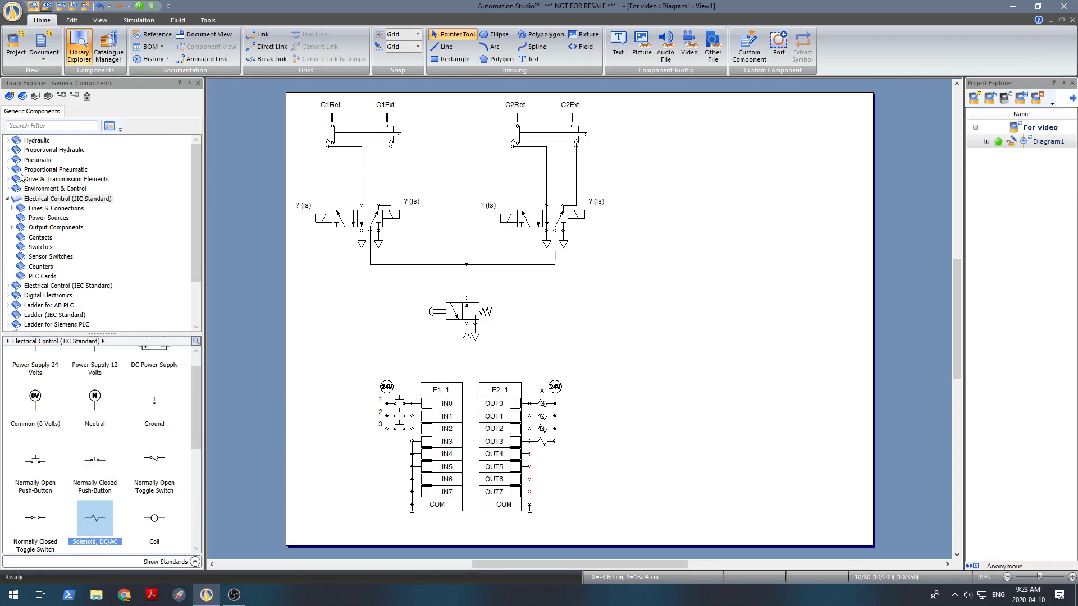
pyautogui.click(45, 127)
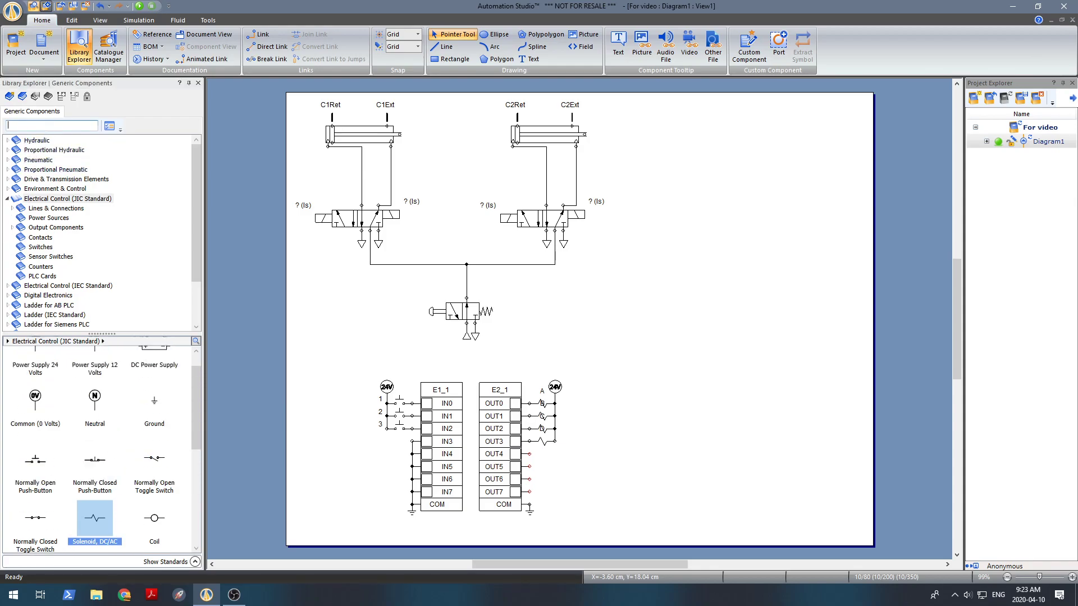
pyautogui.write('ind')
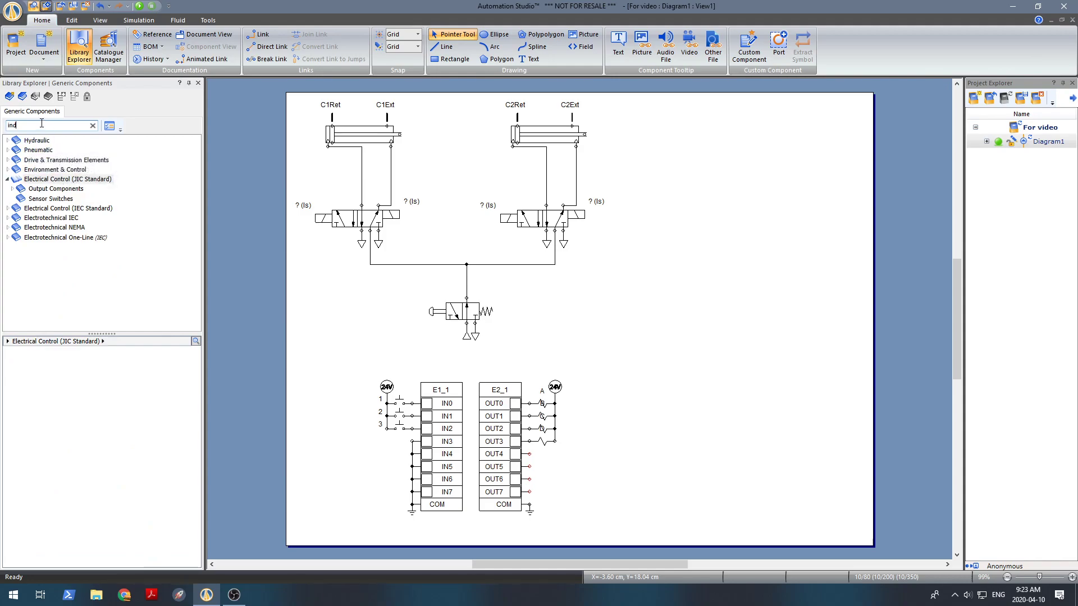
pyautogui.click(68, 179)
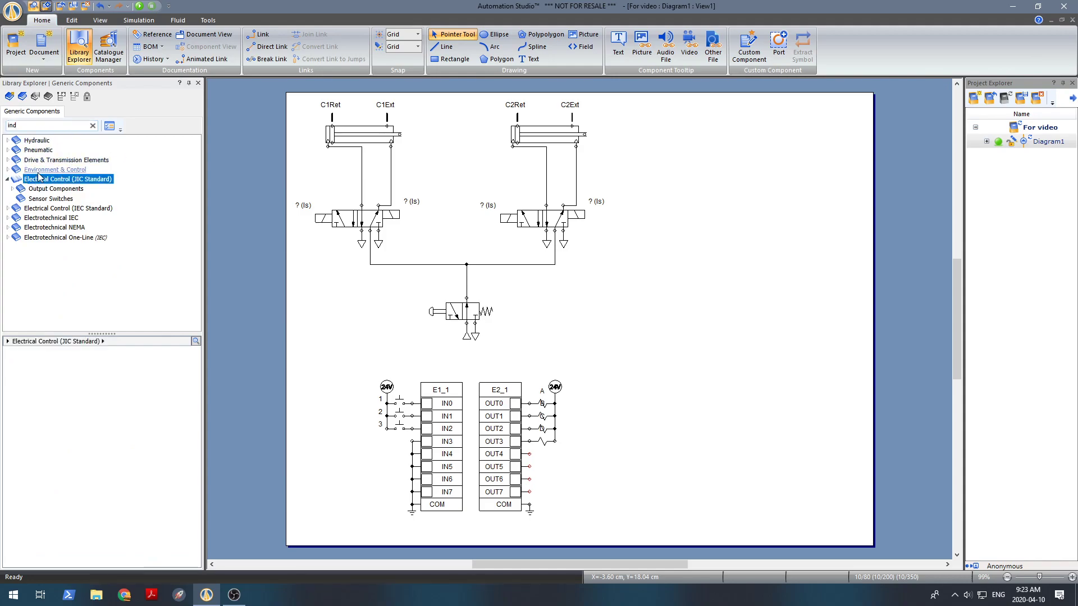
pyautogui.click(65, 209)
pyautogui.click(63, 218)
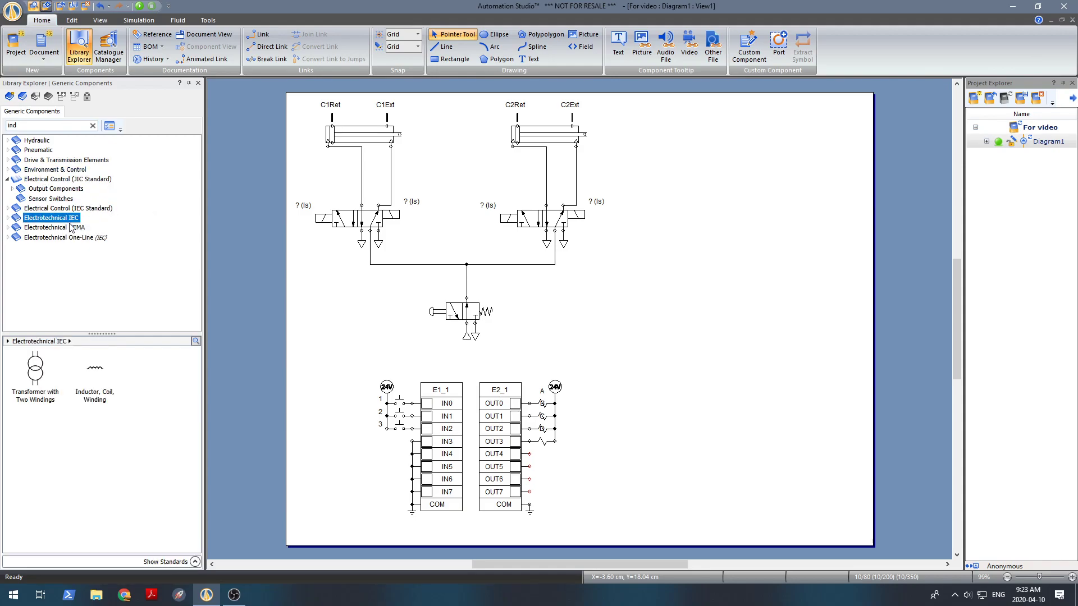
pyautogui.click(68, 227)
pyautogui.click(62, 237)
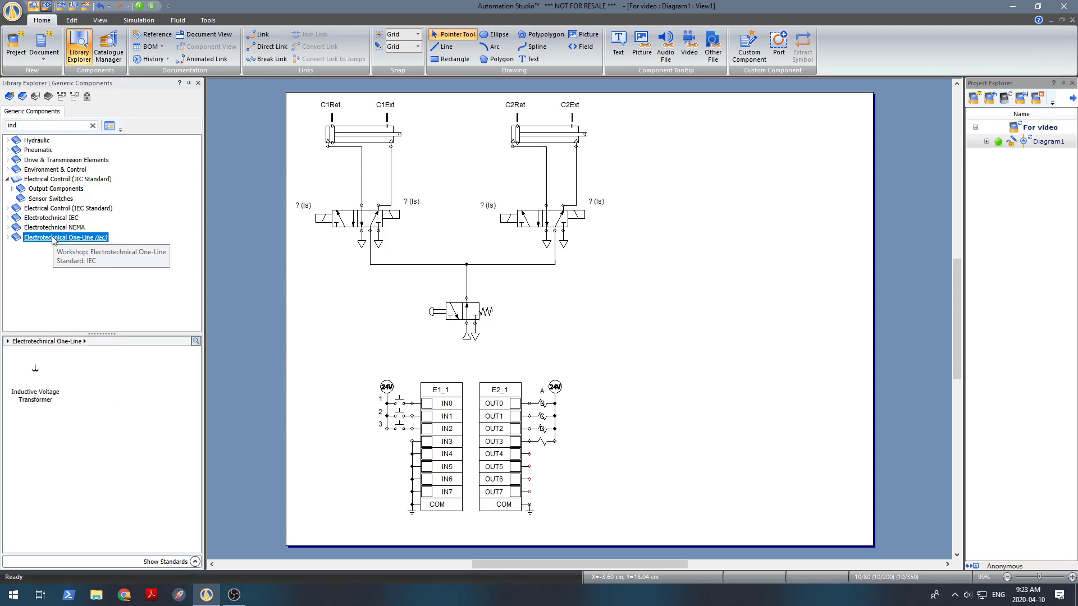
# Search the component library for "lamp" and check the matches under Electrotechnical IEC and Electrotechnical NEMA
pyautogui.click(38, 125)
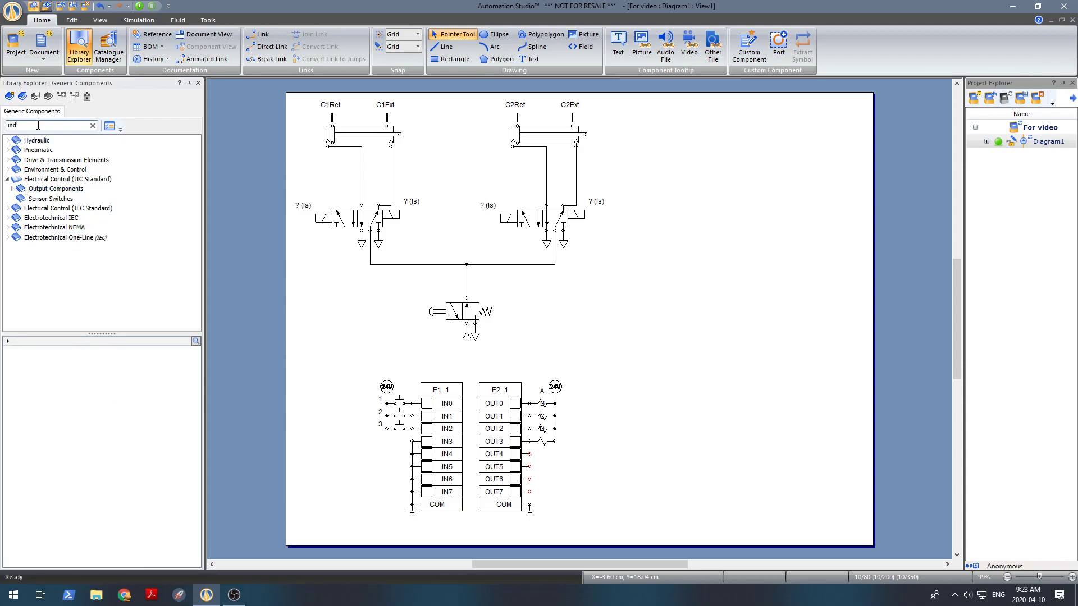
pyautogui.press('BackSpace')
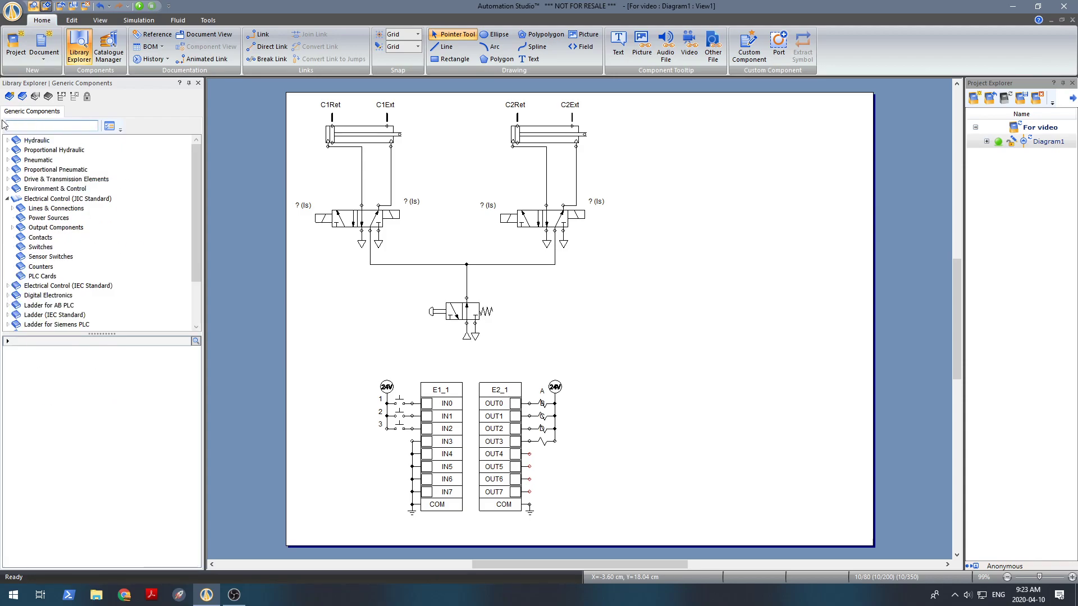
pyautogui.write('lam')
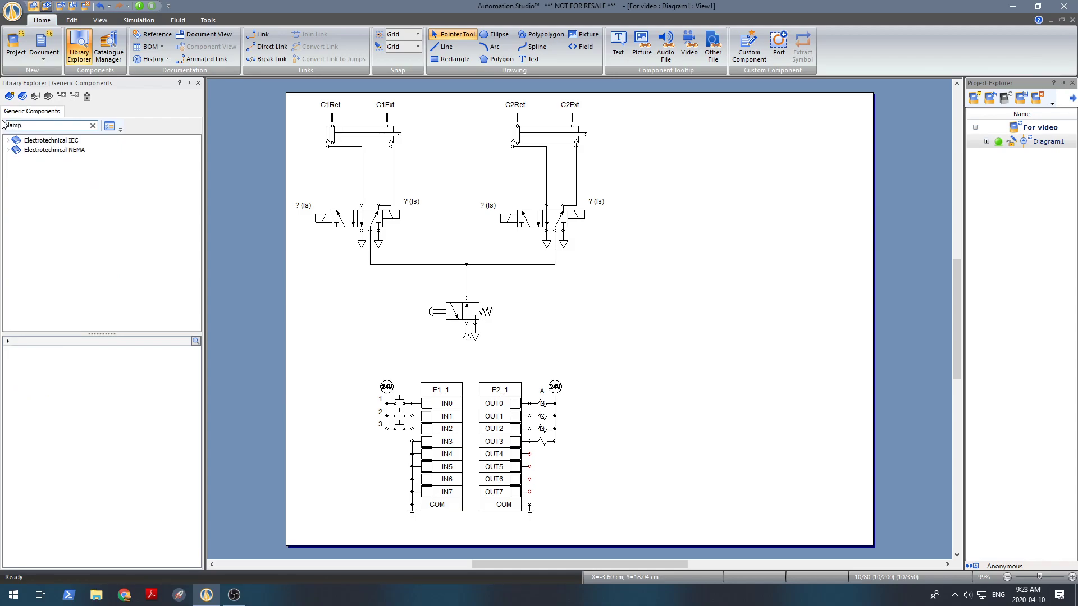
pyautogui.write('p')
pyautogui.click(50, 140)
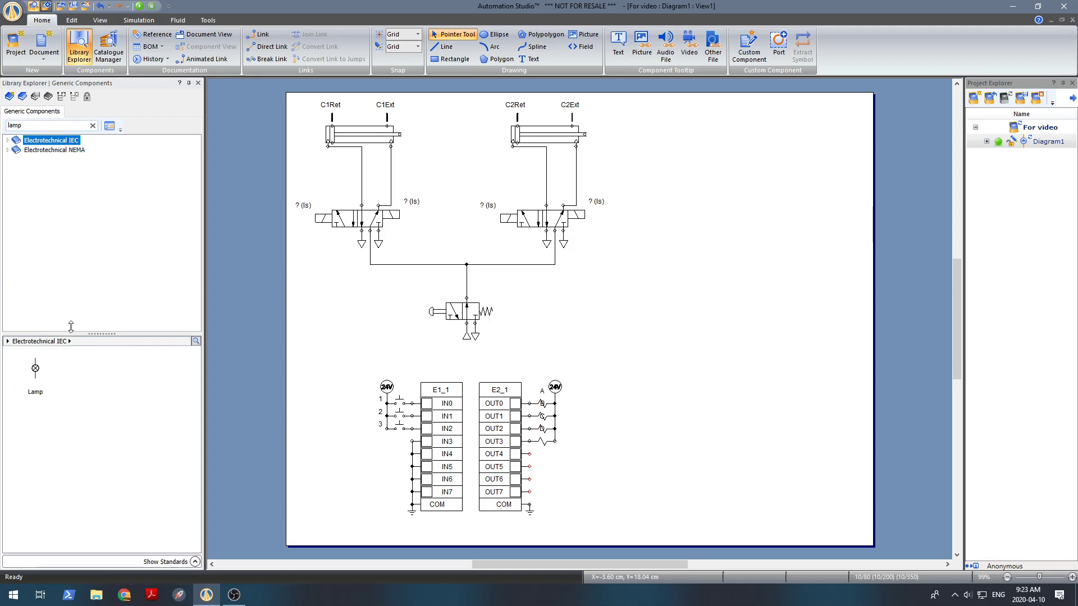
pyautogui.click(41, 150)
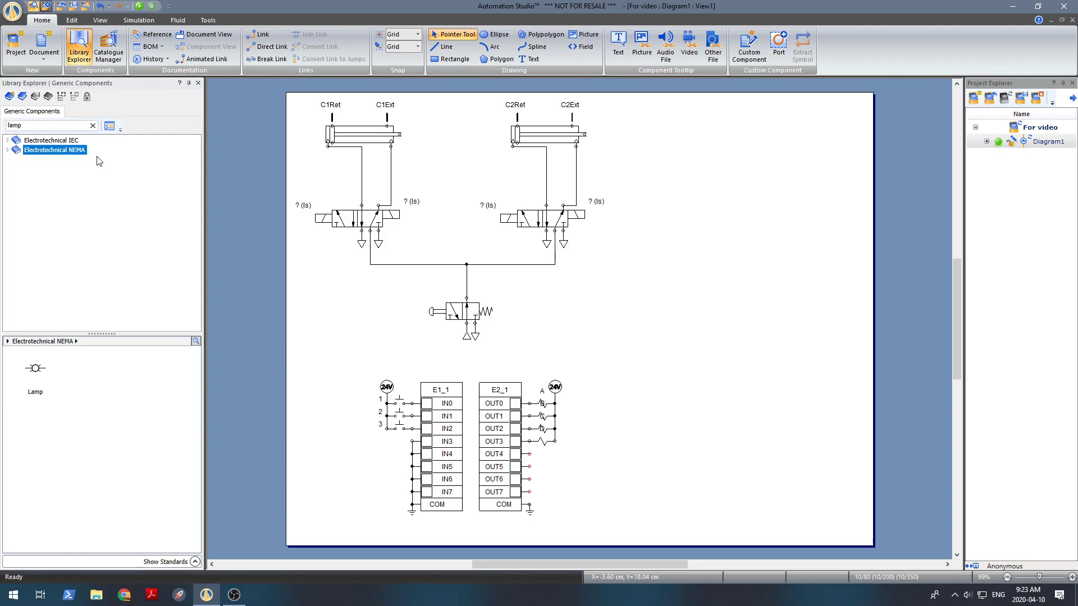
# Try to add the Electrotechnical NEMA lamp and the Electrotechnical IEC lamp to the diagram
pyautogui.click(37, 372)
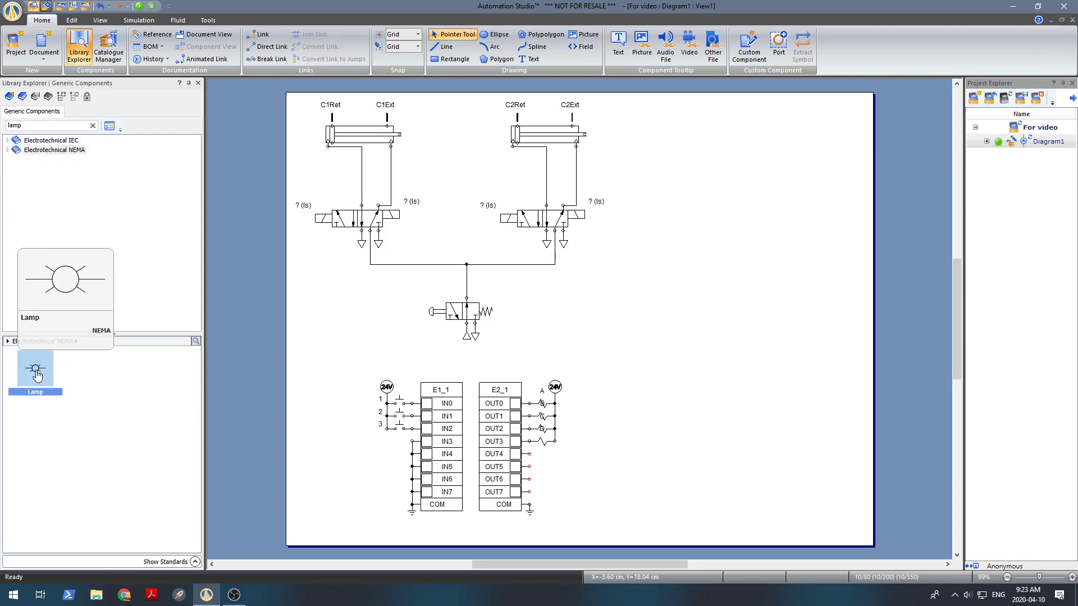
pyautogui.moveTo(37, 375); pyautogui.dragTo(90, 369)
pyautogui.moveTo(458, 404); pyautogui.dragTo(507, 433)
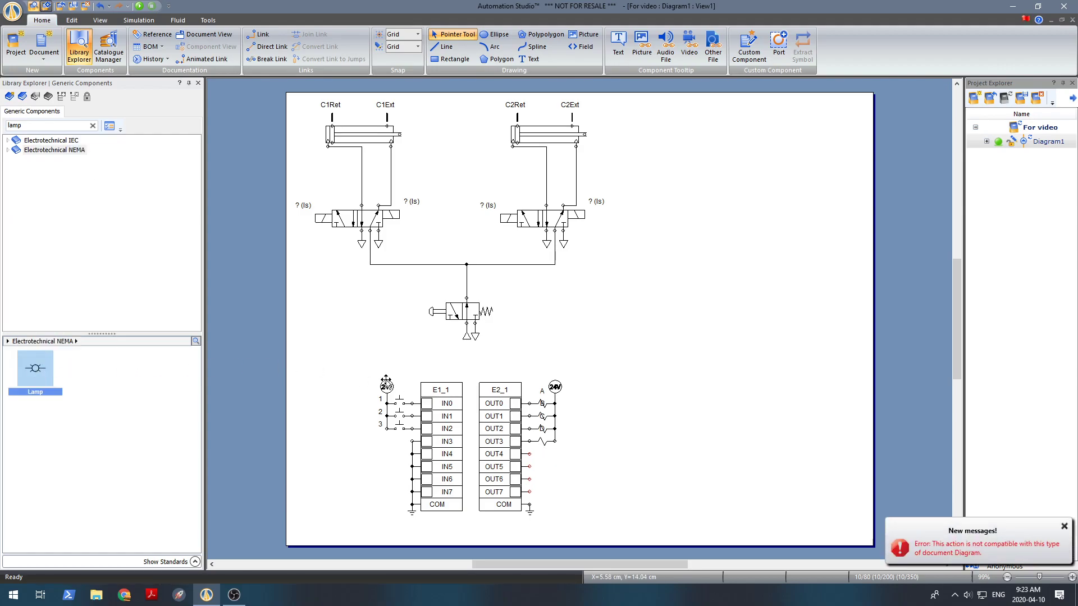
pyautogui.click(55, 141)
pyautogui.click(37, 373)
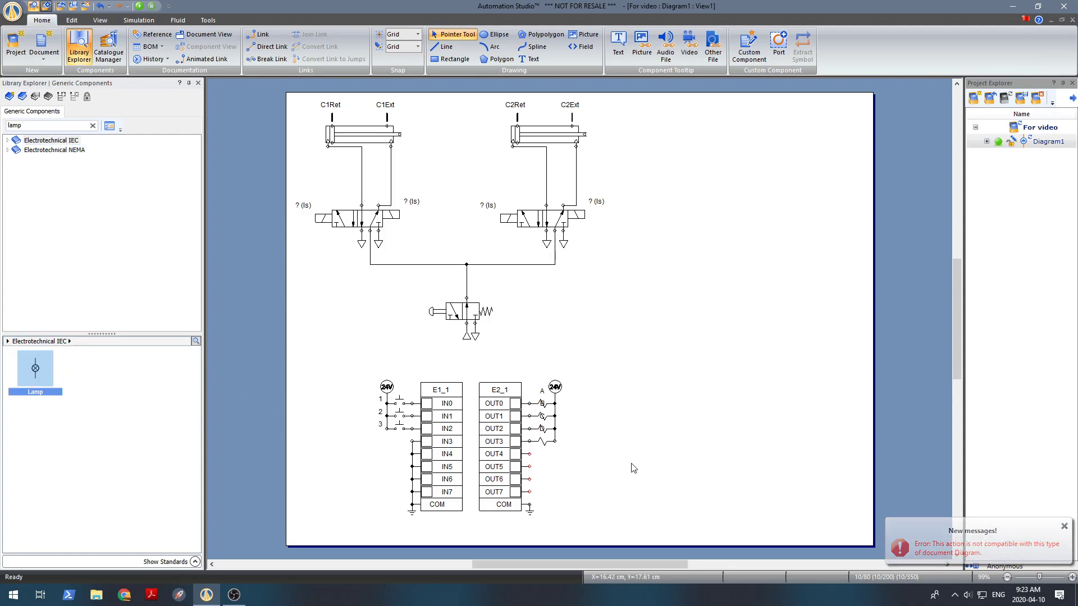
# Clear the library search and list the signalling devices among the output components of Electrical Control (JIC Standard)
pyautogui.doubleClick(5, 129)
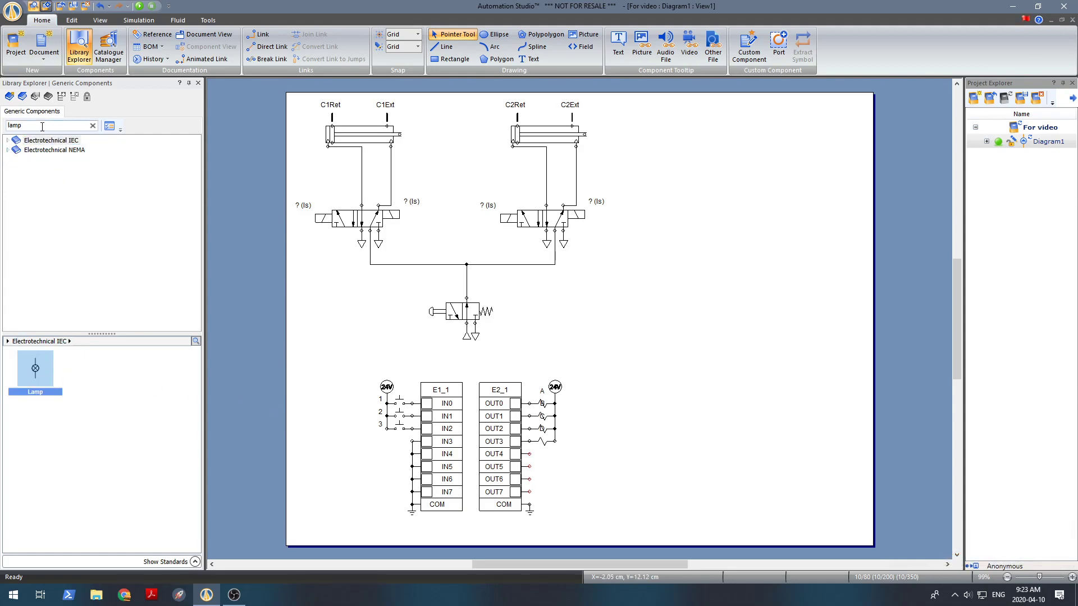
pyautogui.press('BackSpace')
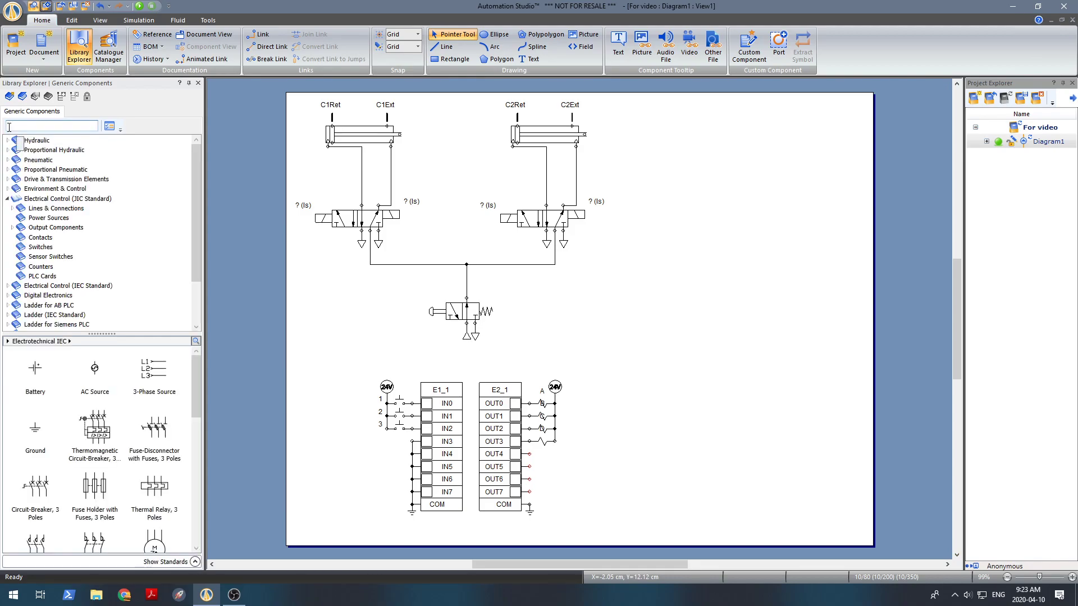
pyautogui.click(70, 229)
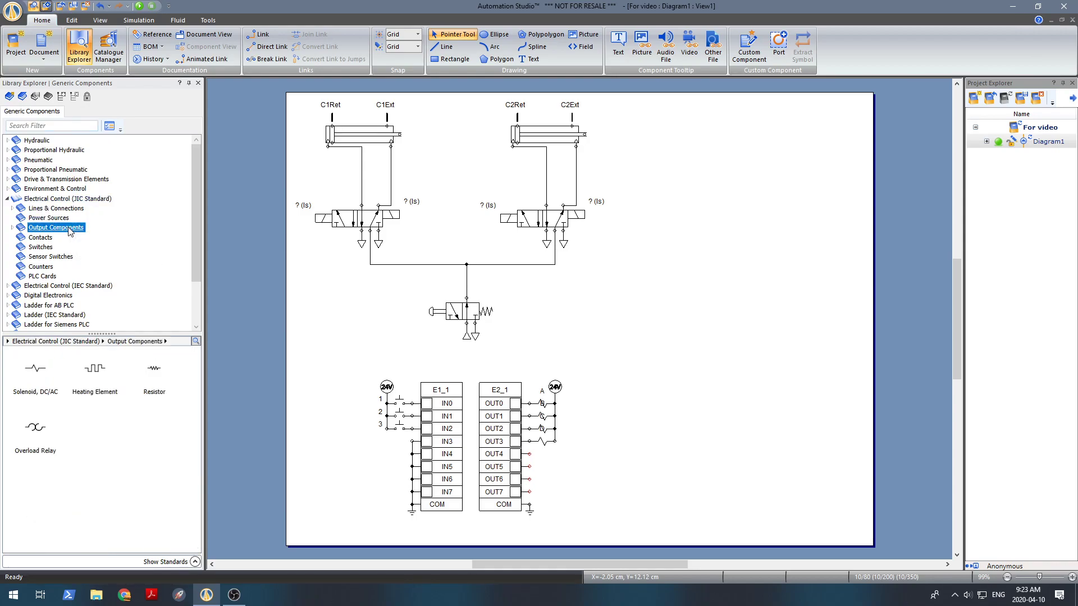
pyautogui.click(12, 228)
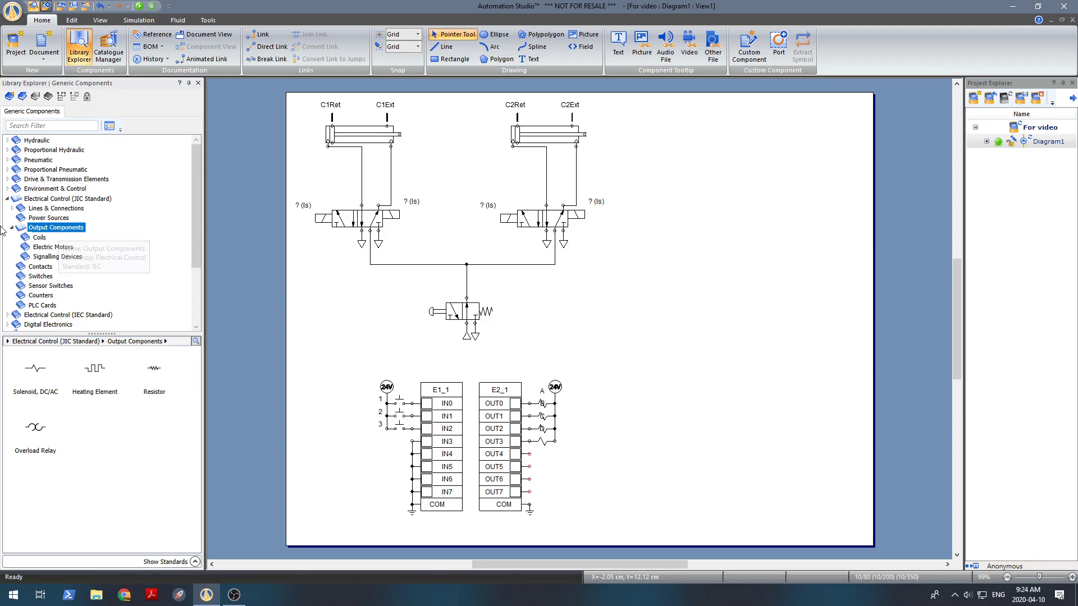
pyautogui.click(75, 258)
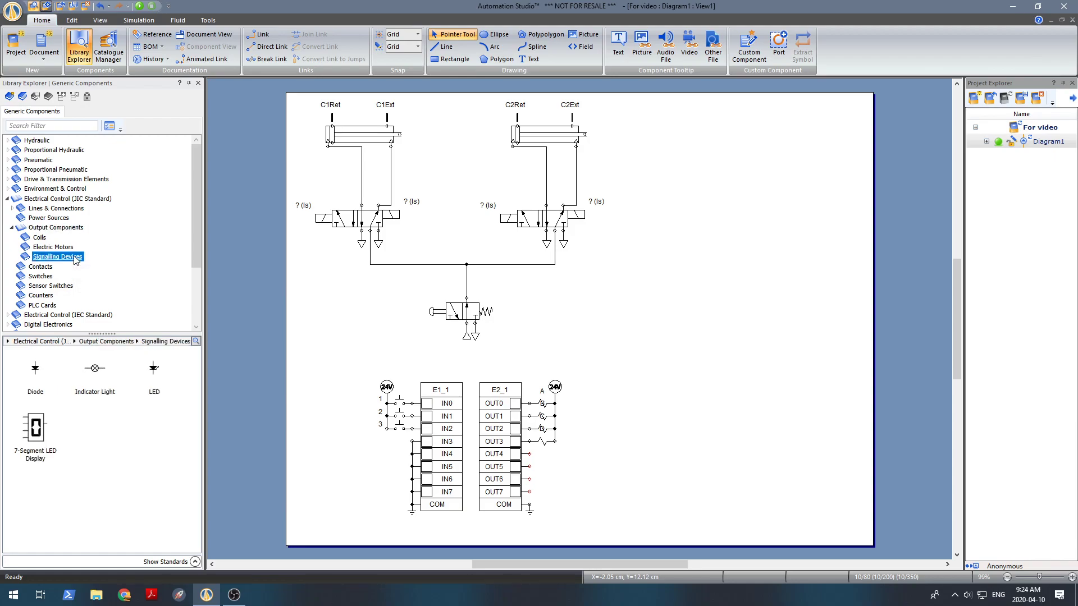
# Place an Indicator Light between OUT4 and the output-side 24 V line, with the alias "Lamp"
pyautogui.click(96, 378)
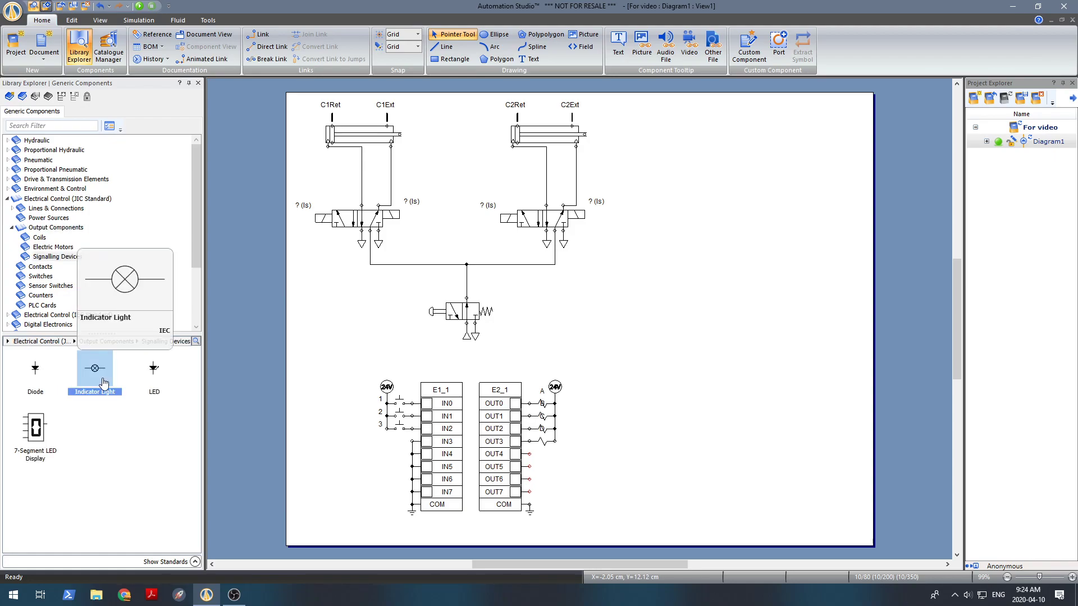
pyautogui.moveTo(97, 380); pyautogui.dragTo(543, 456)
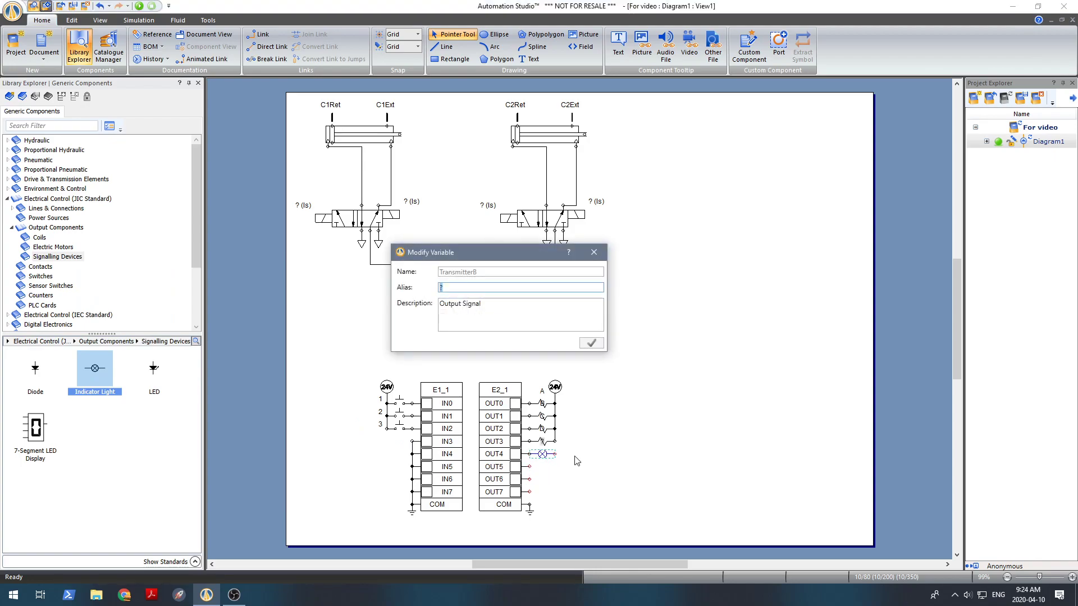
pyautogui.write('Lamp')
pyautogui.press('Return')
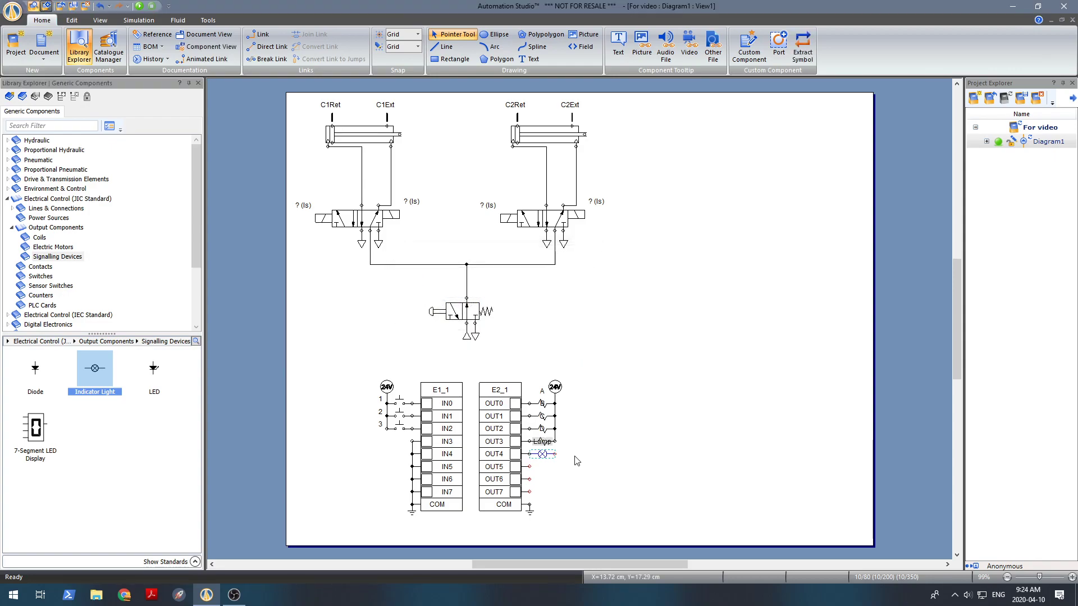
pyautogui.click(584, 458)
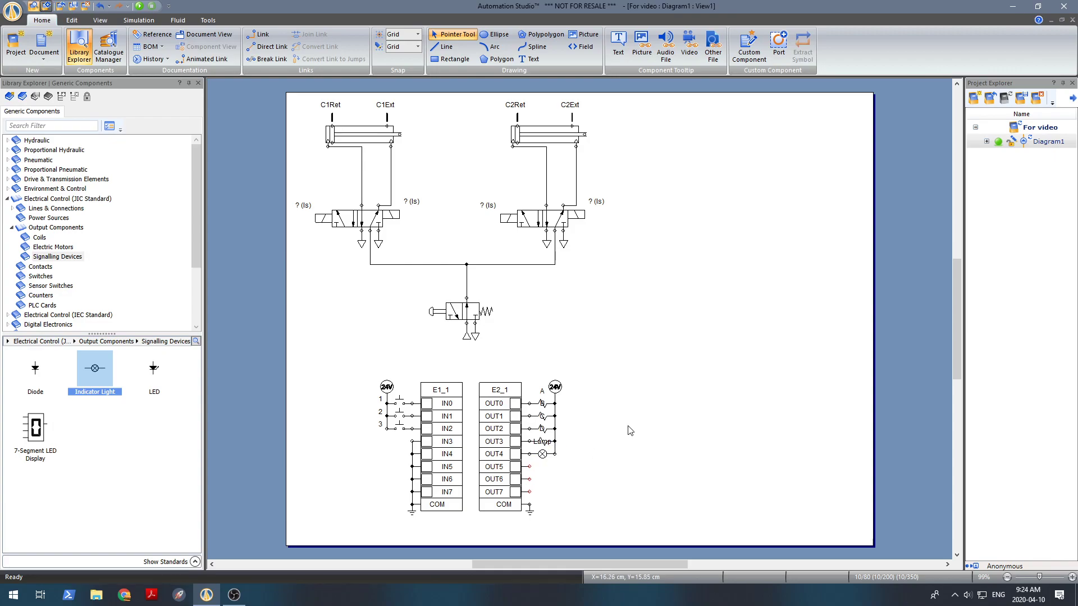
# Move the solenoid labels A to D and the Lamp label clear of their symbols, to the right of the 24 V line
pyautogui.moveTo(543, 392); pyautogui.dragTo(566, 425)
pyautogui.moveTo(542, 431); pyautogui.dragTo(566, 437)
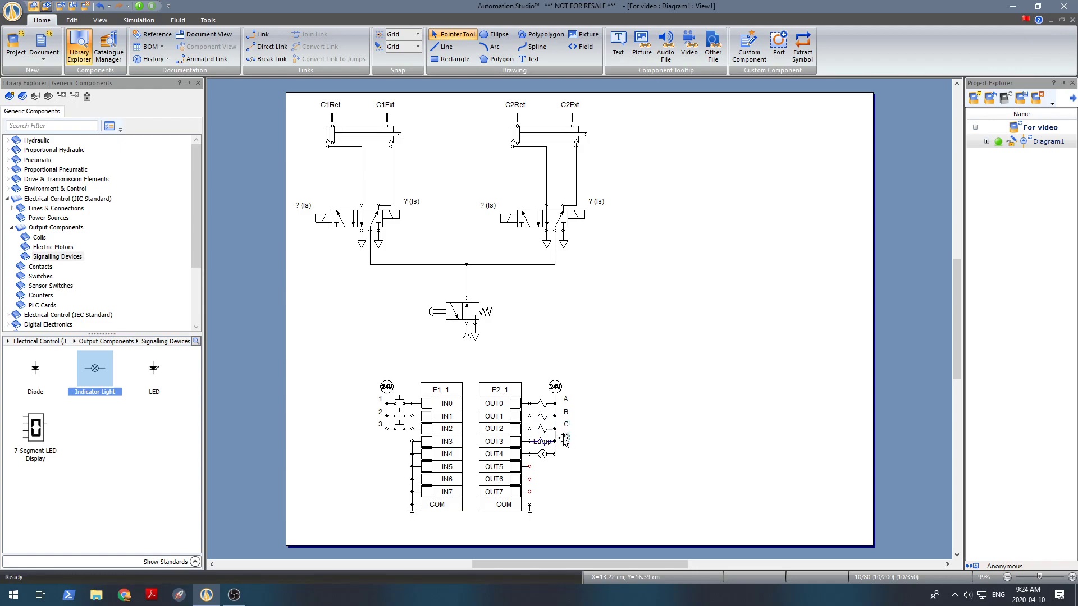
pyautogui.moveTo(546, 443); pyautogui.dragTo(573, 455)
# Wire the unused outputs OUT5, OUT6 and OUT7 together down to the grounded COM terminal of the output card
pyautogui.click(573, 481)
pyautogui.click(531, 476)
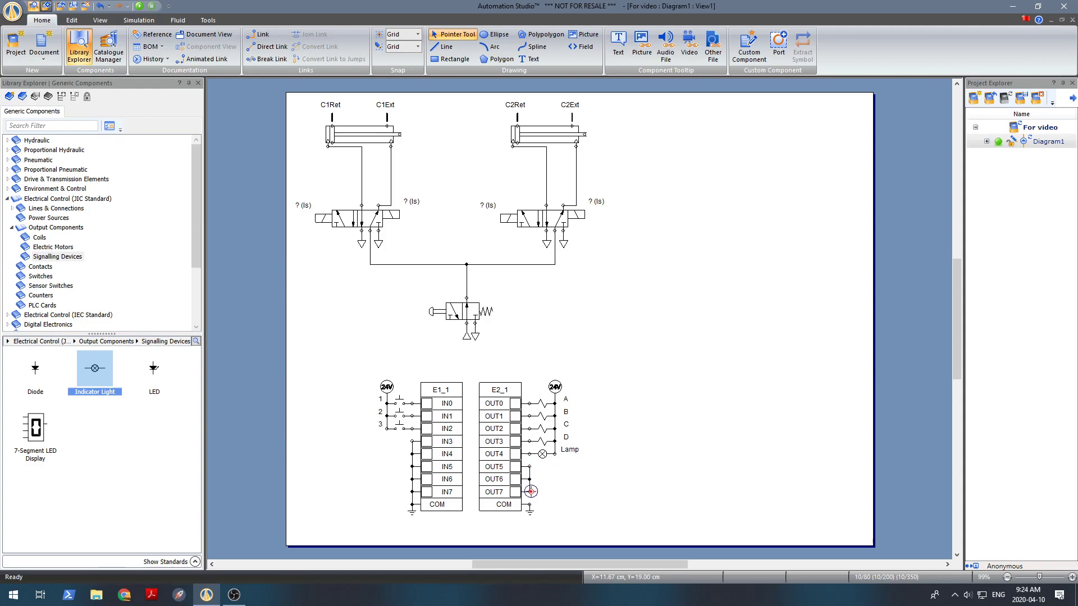
pyautogui.click(529, 504)
# Link the first cylinder's valve solenoids to the output signals, the left one to A and the right one to B
pyautogui.click(350, 219)
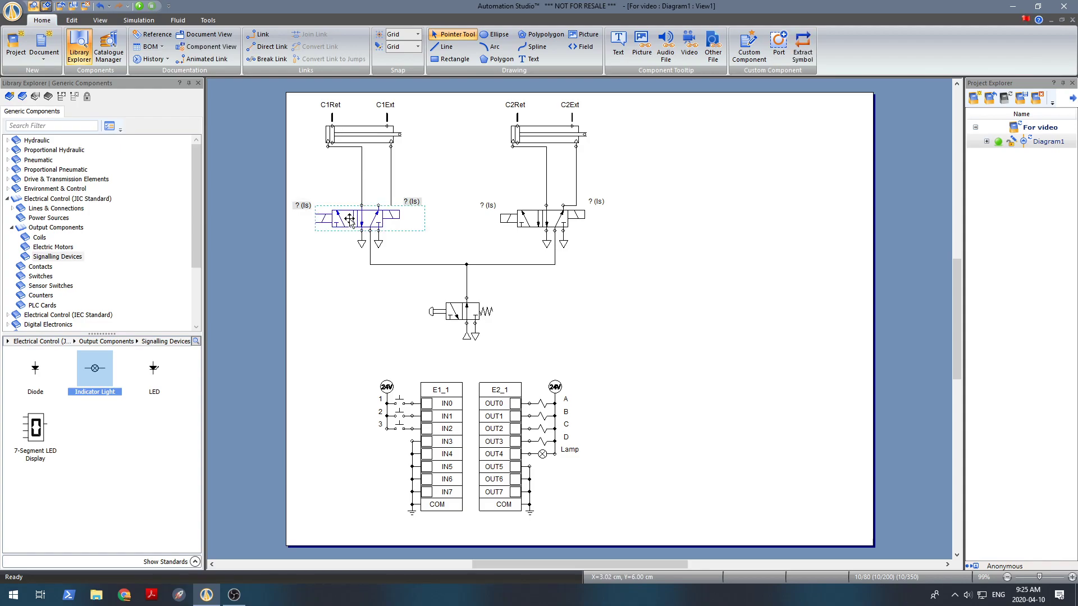
pyautogui.doubleClick(350, 219)
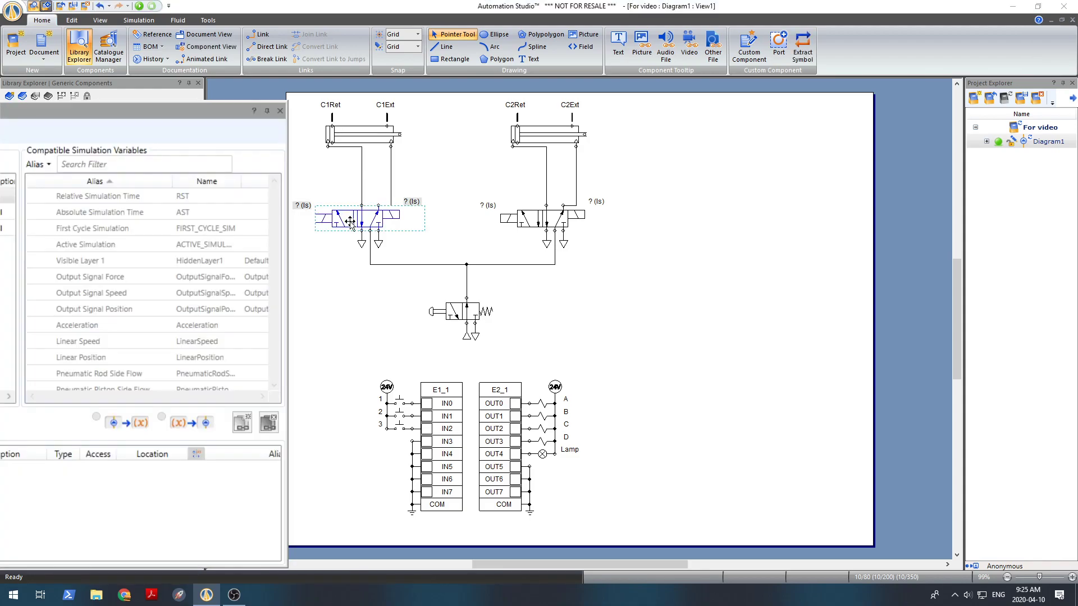
pyautogui.moveTo(183, 111); pyautogui.dragTo(1005, 96)
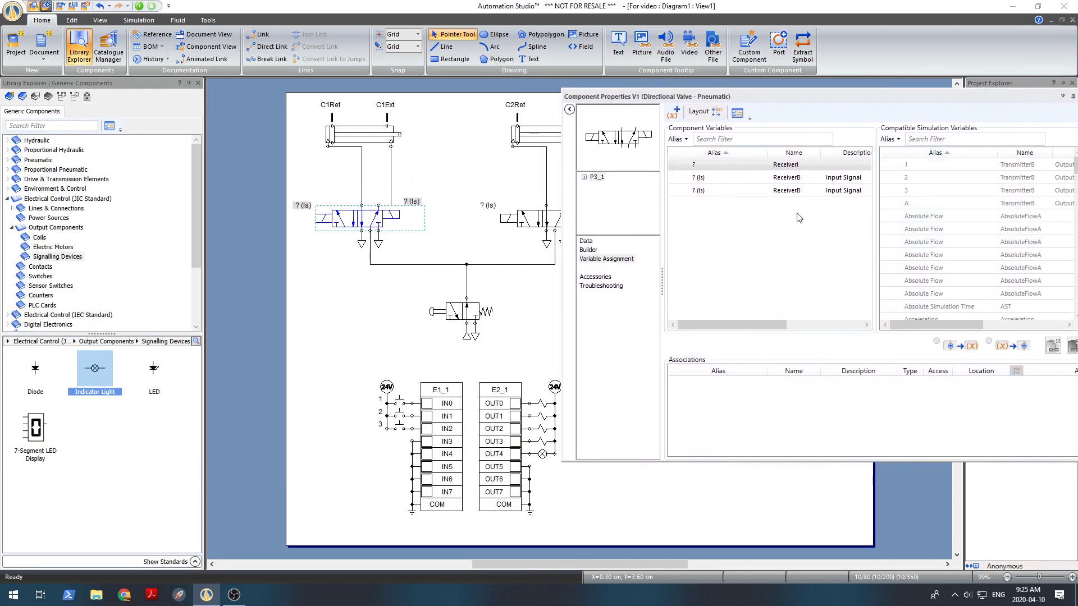
pyautogui.moveTo(740, 196)
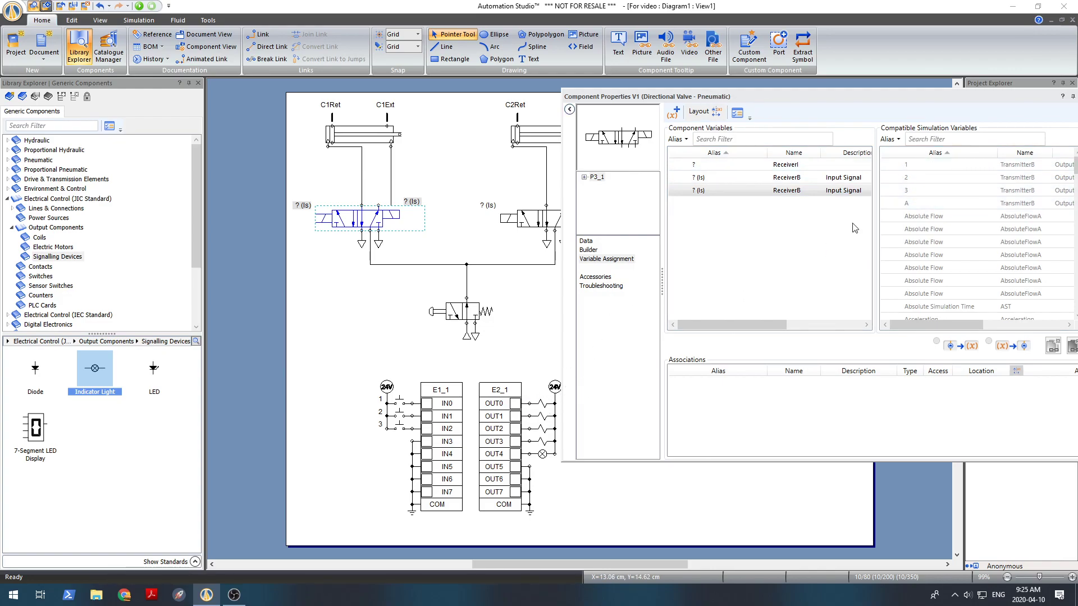
pyautogui.doubleClick(942, 209)
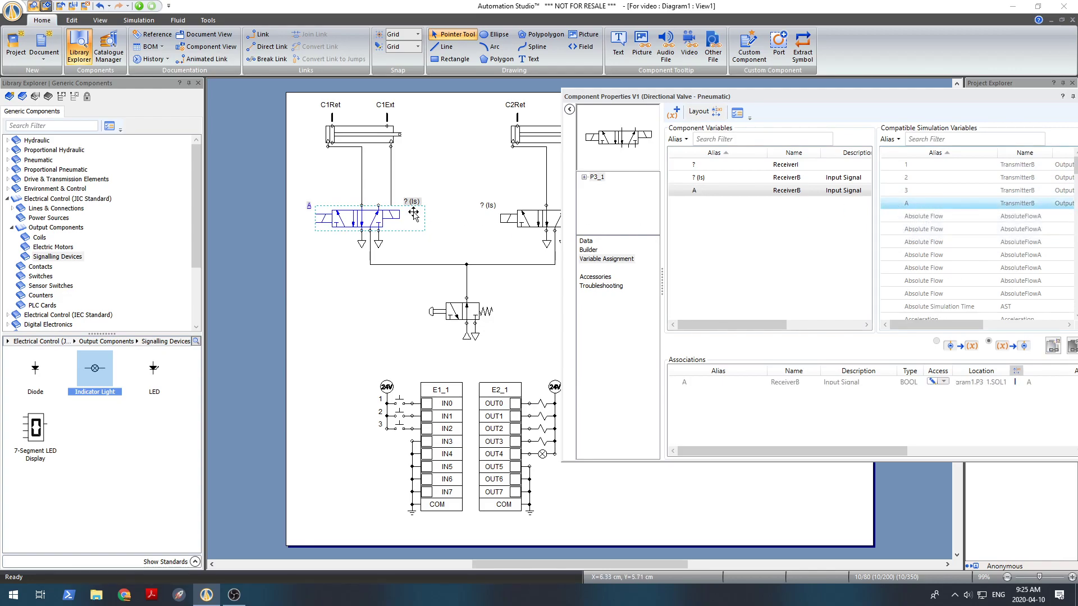
pyautogui.click(733, 176)
pyautogui.scroll(-4, 958, 220)
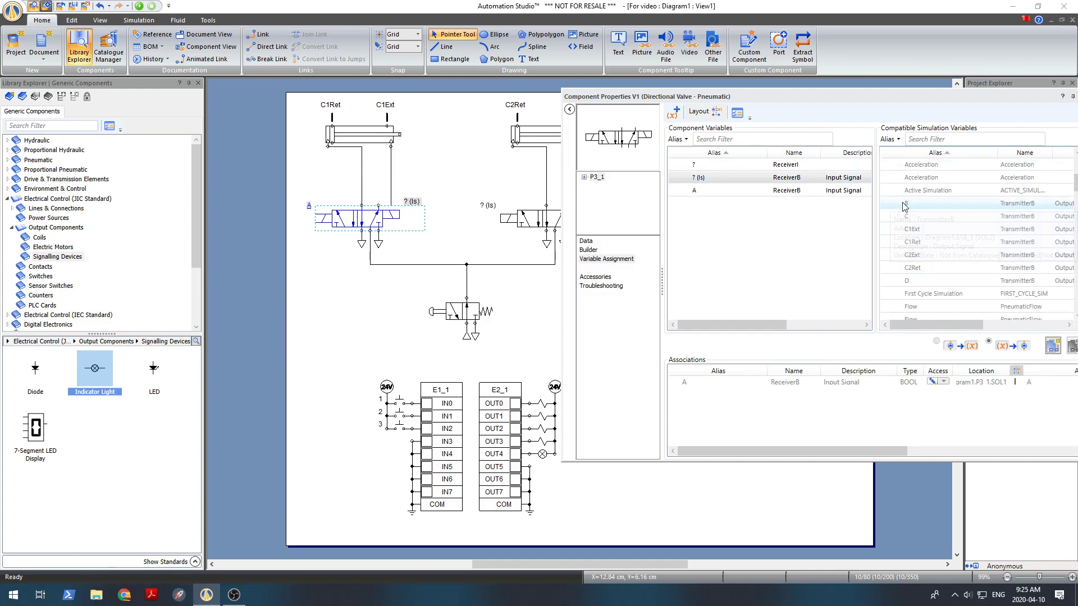
pyautogui.doubleClick(936, 209)
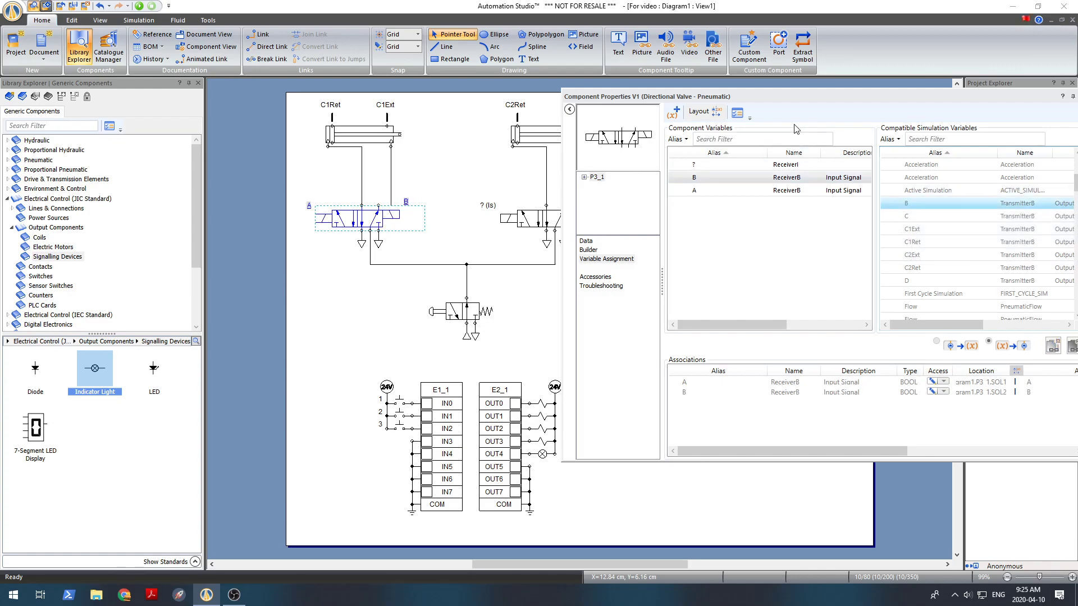
# Open the variable assignments of the second cylinder's directional valve
pyautogui.moveTo(847, 99); pyautogui.dragTo(876, 234)
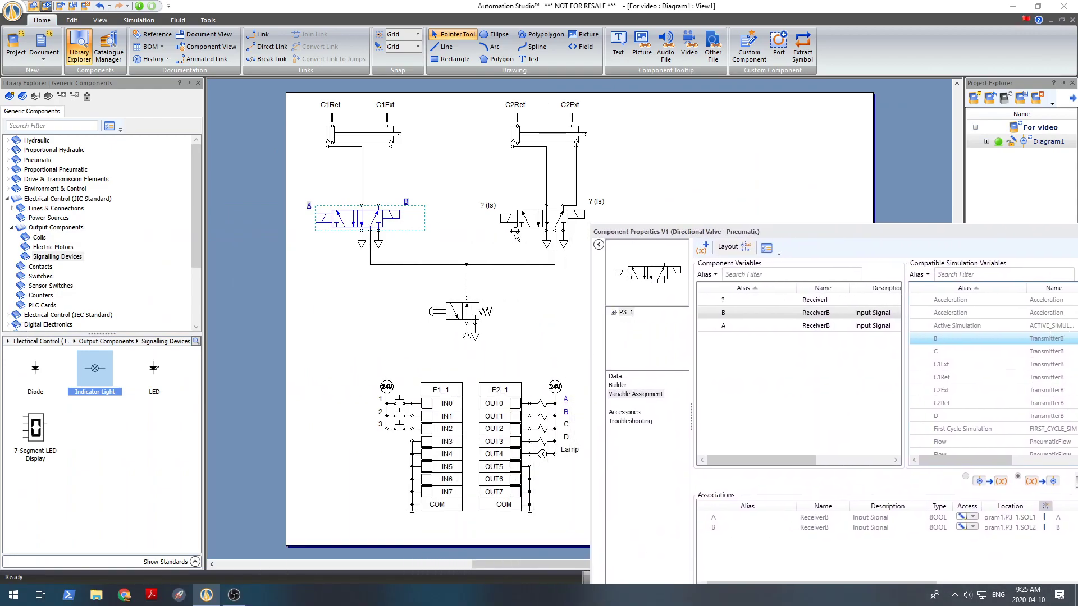
pyautogui.click(537, 219)
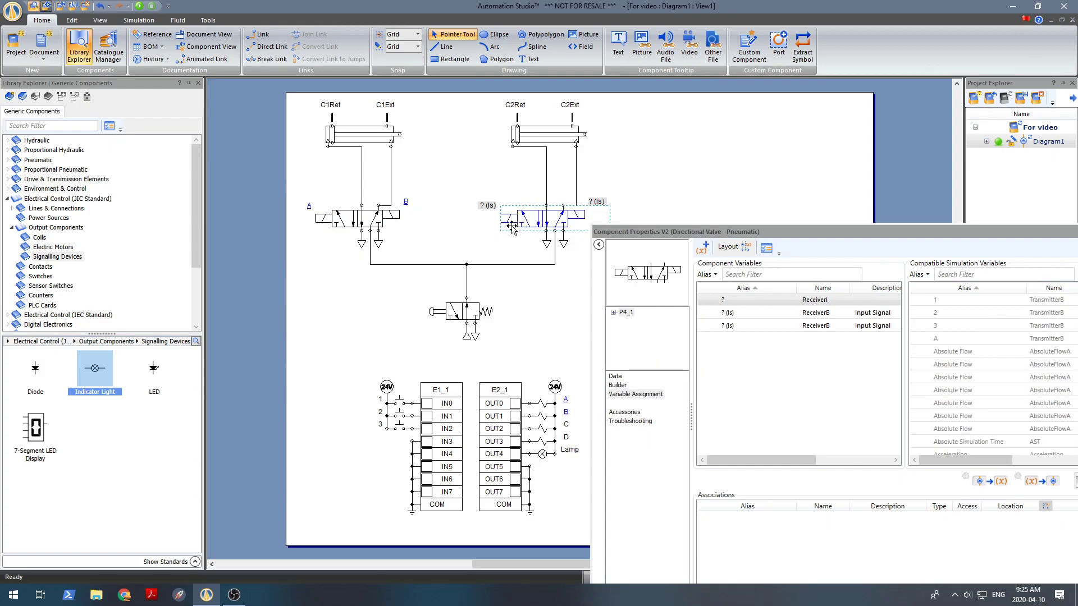
pyautogui.moveTo(748, 328)
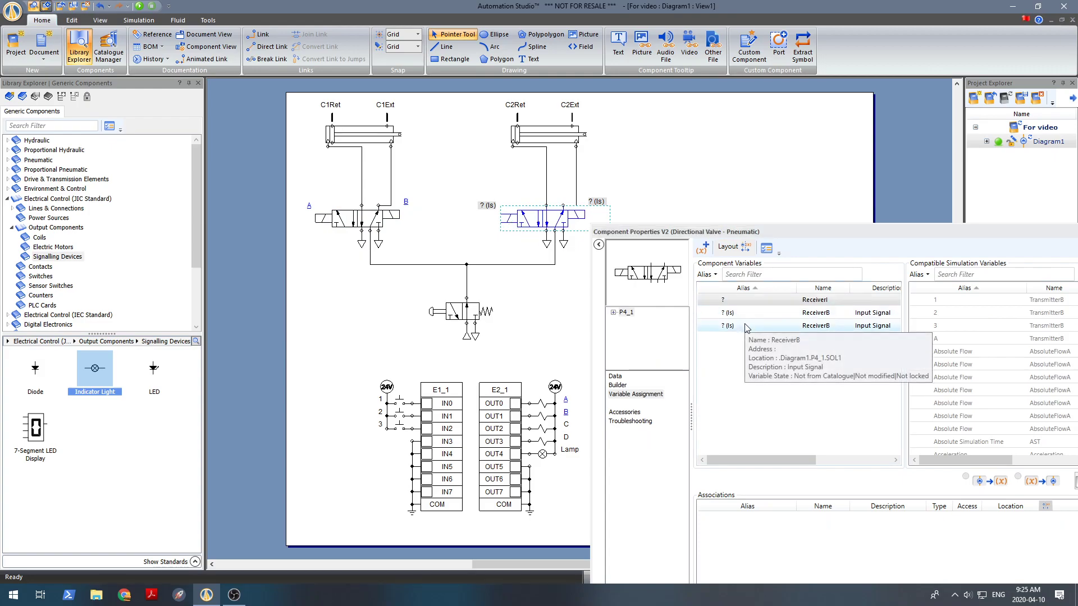
# Try linking signal C to the second valve's ReceiverI variable and delete that link
pyautogui.scroll(-4, 962, 355)
pyautogui.doubleClick(955, 352)
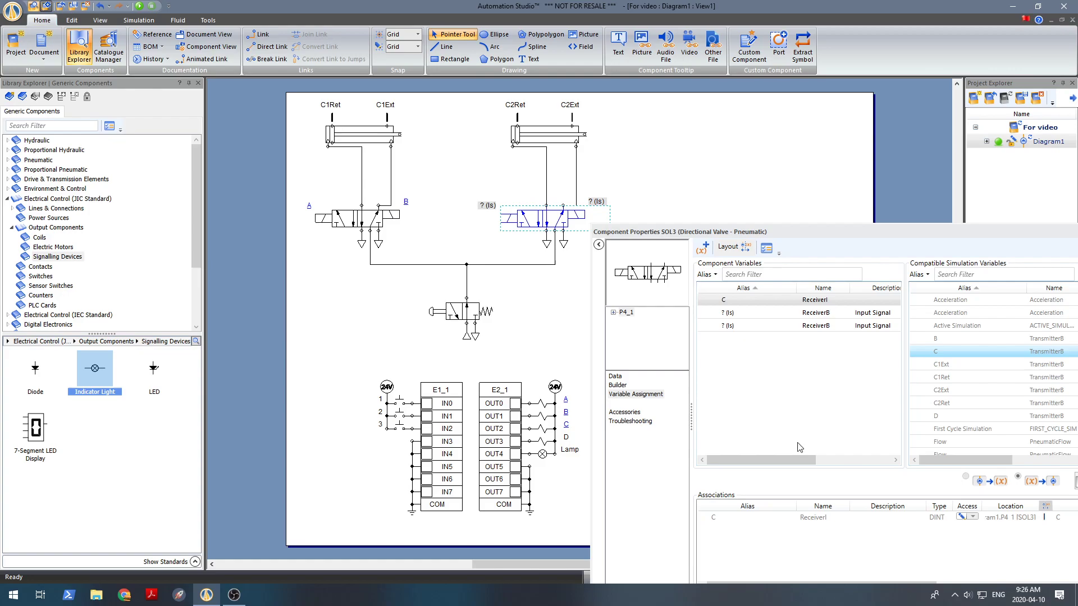
pyautogui.click(784, 519)
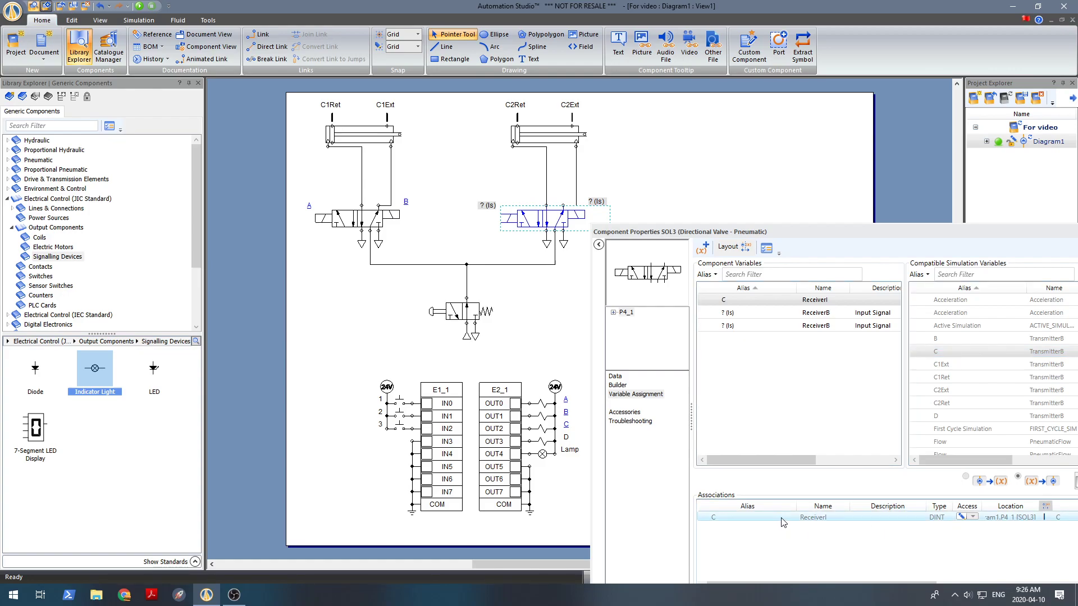
pyautogui.rightClick(782, 521)
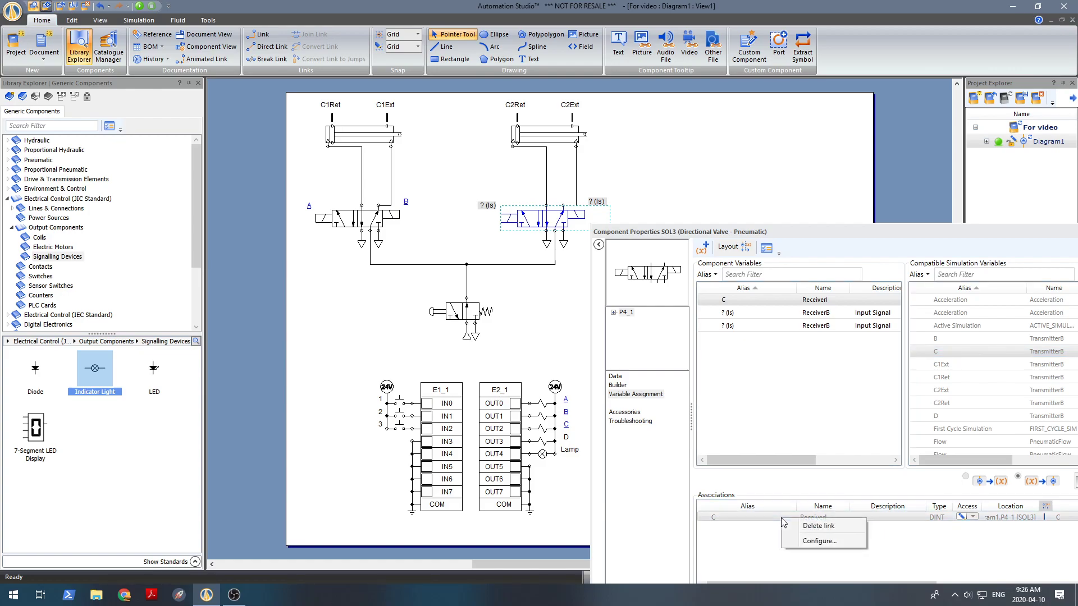
pyautogui.click(815, 527)
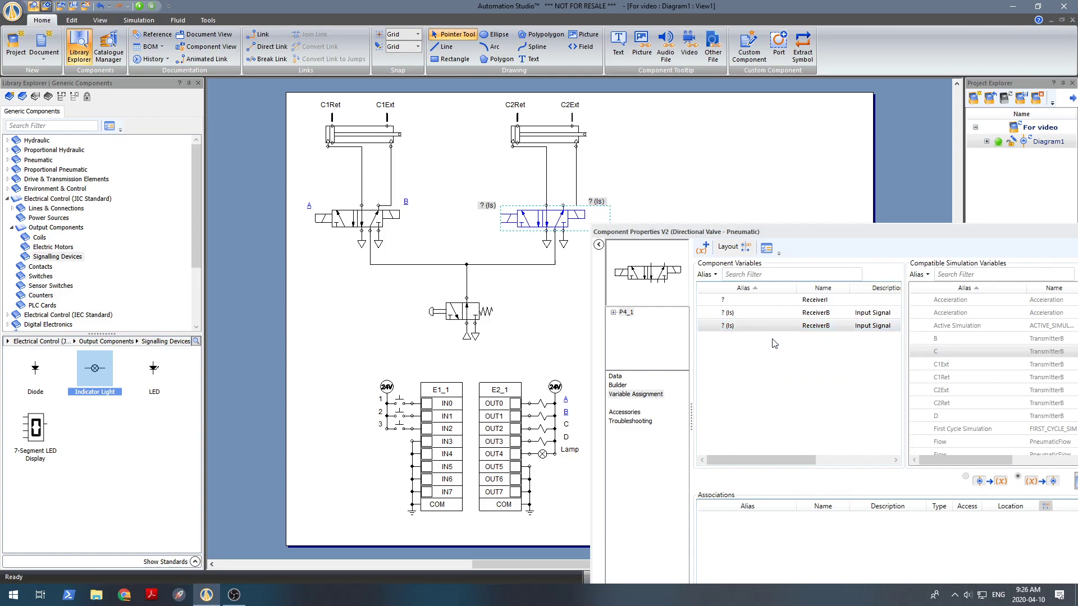
# Link the second valve's left solenoid to signal C and its right solenoid to D, and close the component properties
pyautogui.doubleClick(944, 351)
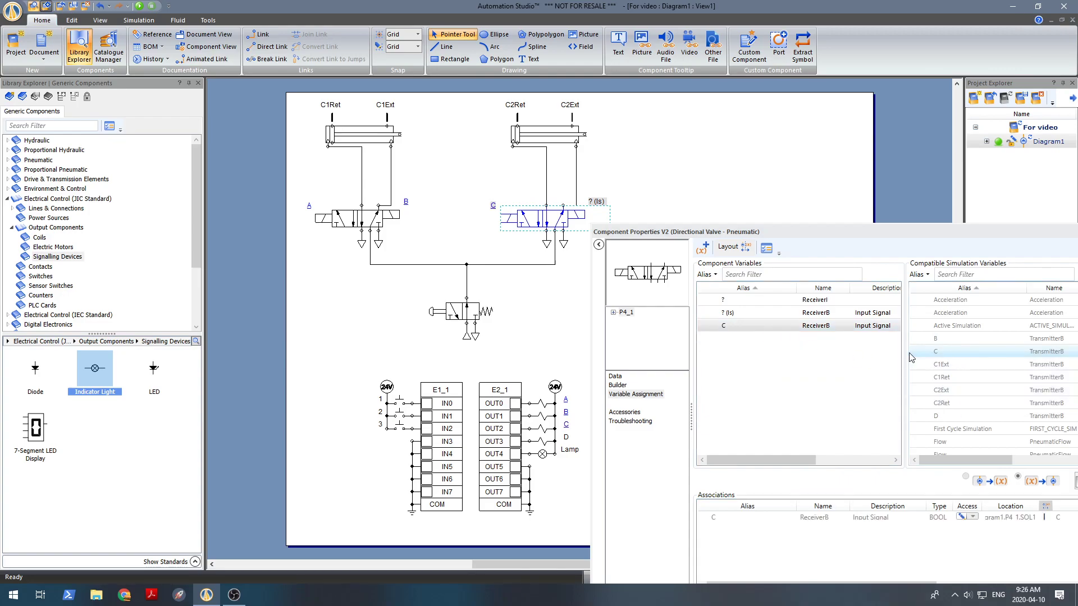
pyautogui.doubleClick(949, 416)
pyautogui.moveTo(877, 232); pyautogui.dragTo(775, 219)
pyautogui.click(691, 264)
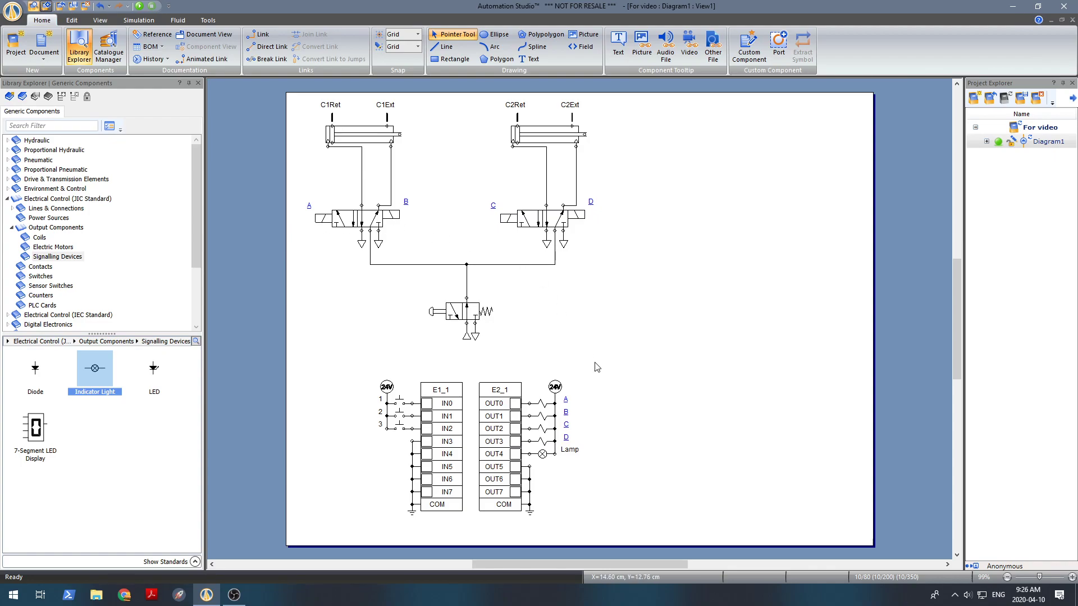
pyautogui.click(234, 595)
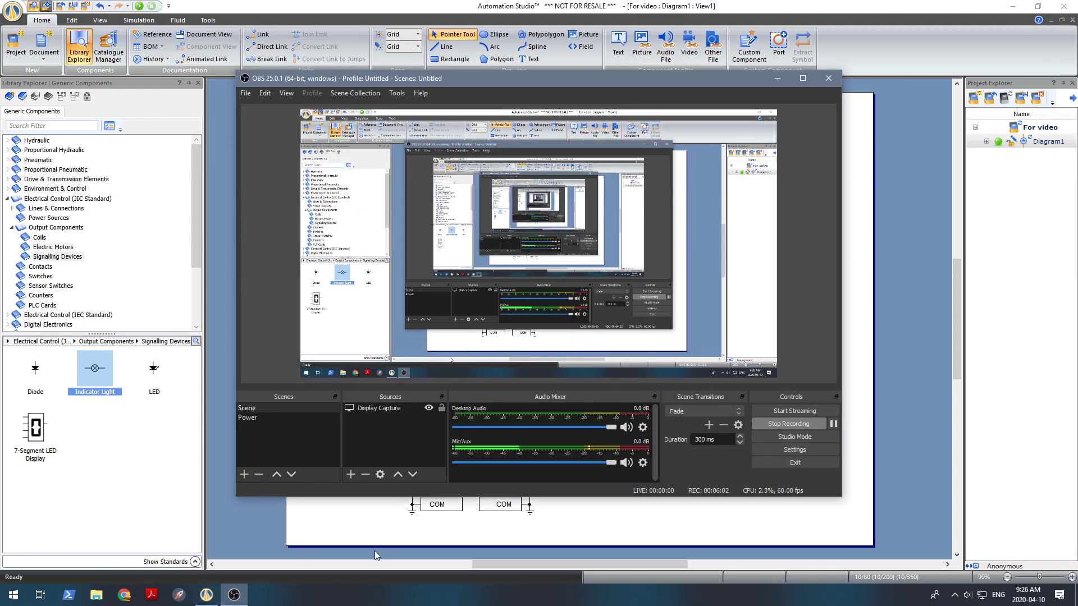